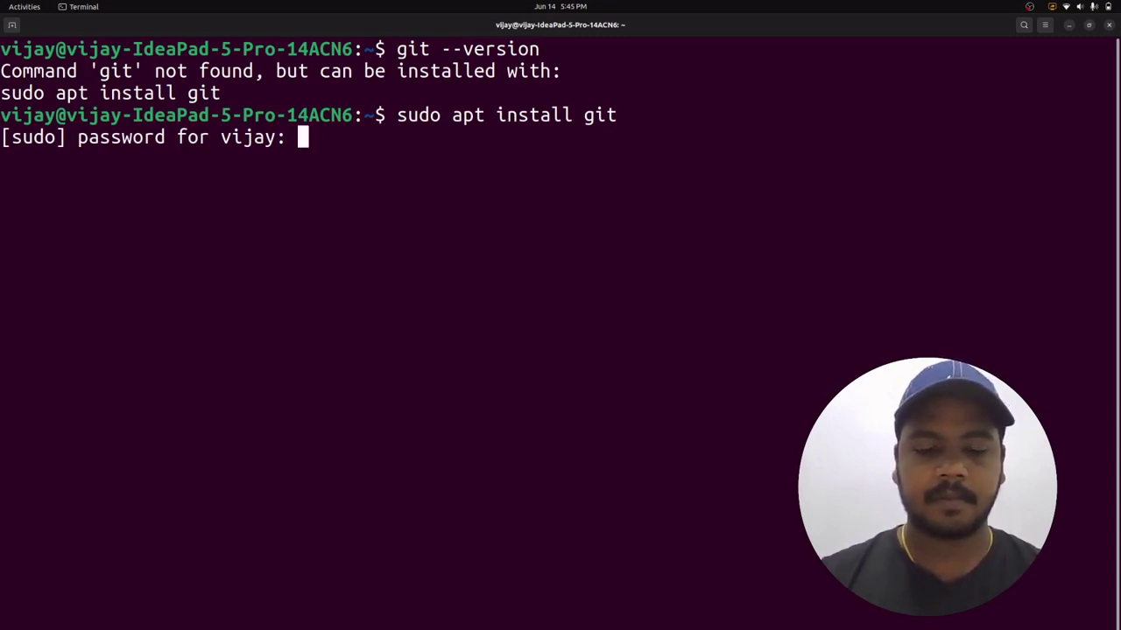
- Submit the sudo password to install git, and clear the terminal
{"action": "key", "text": "Return"}
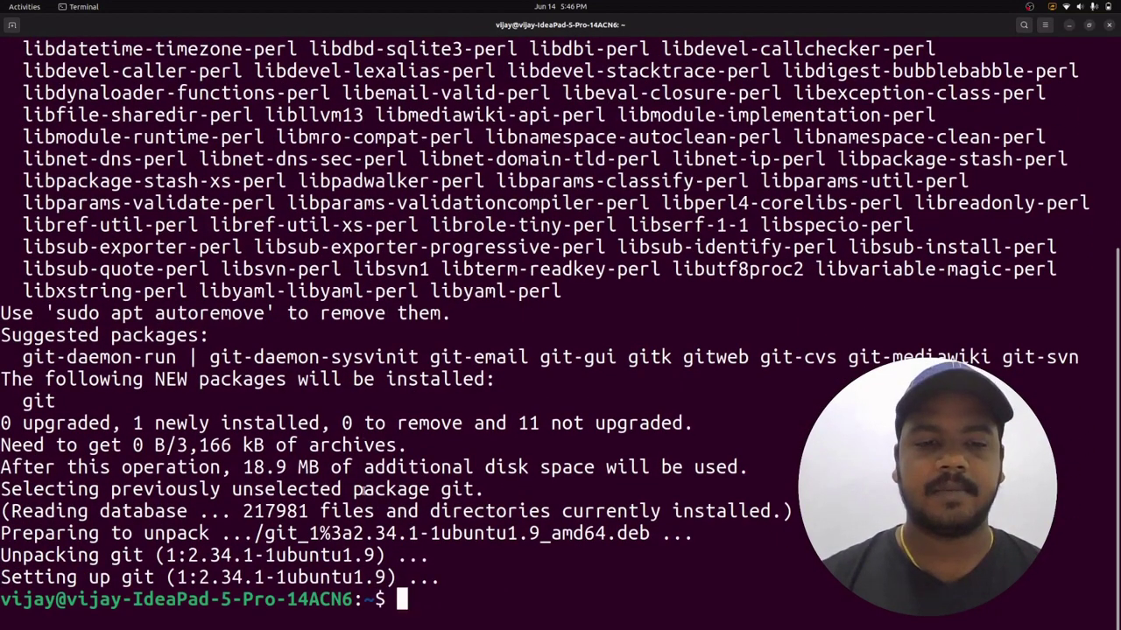
{"action": "type", "text": "clear"}
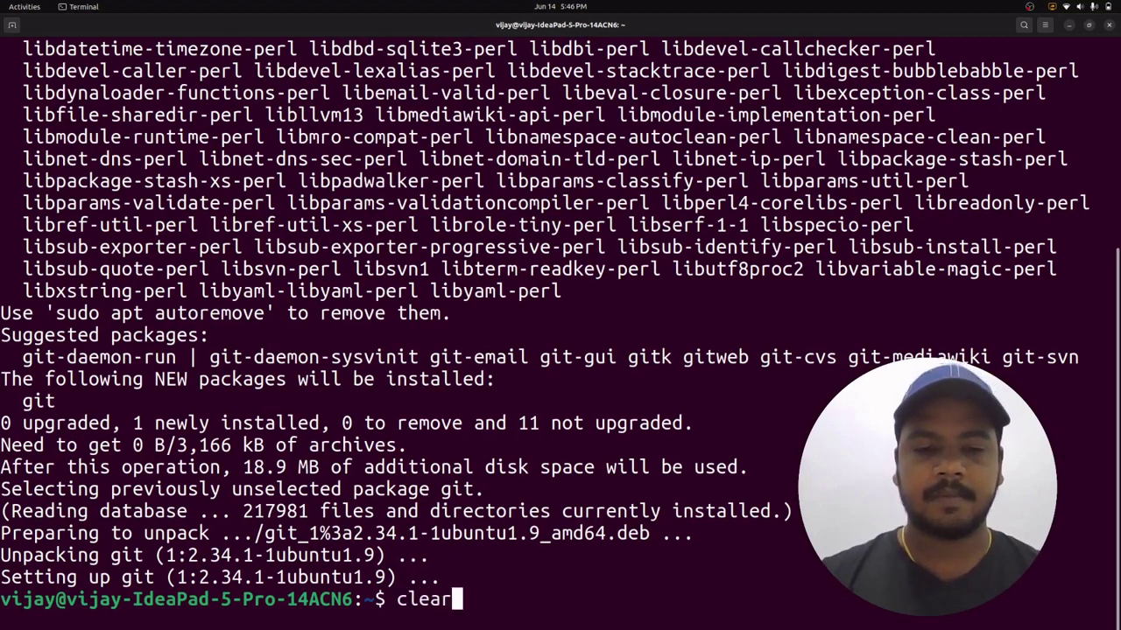
{"action": "key", "text": "Return"}
- Check the installed Git version with the command git --version
{"action": "type", "text": "git --vsr"}
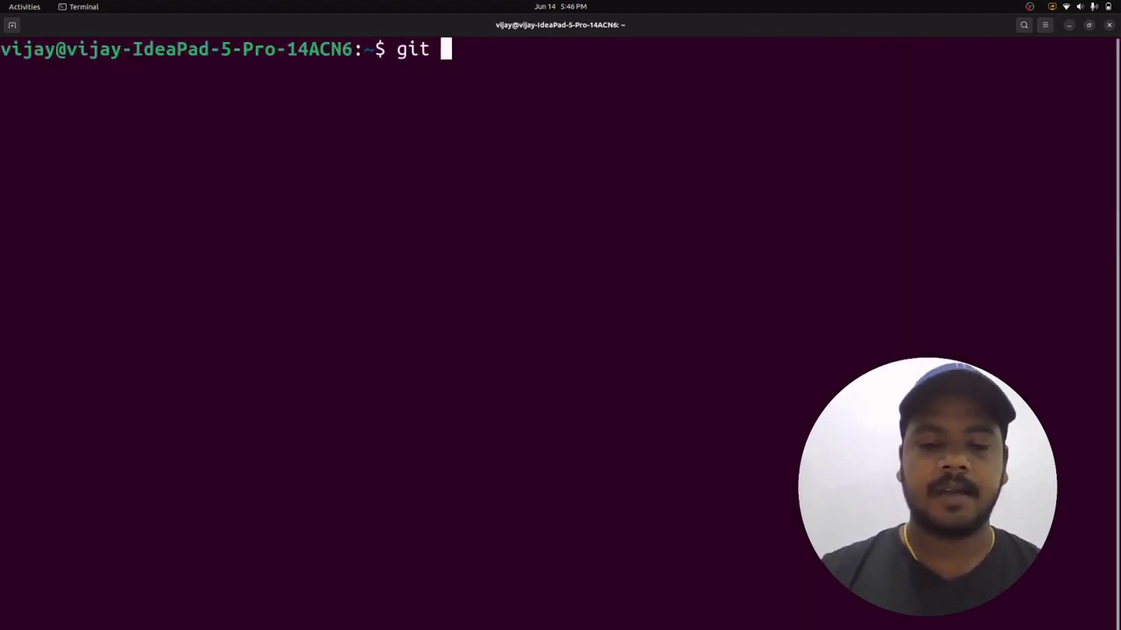
{"action": "key", "text": "BackSpace"}
{"action": "key", "text": "BackSpace"}
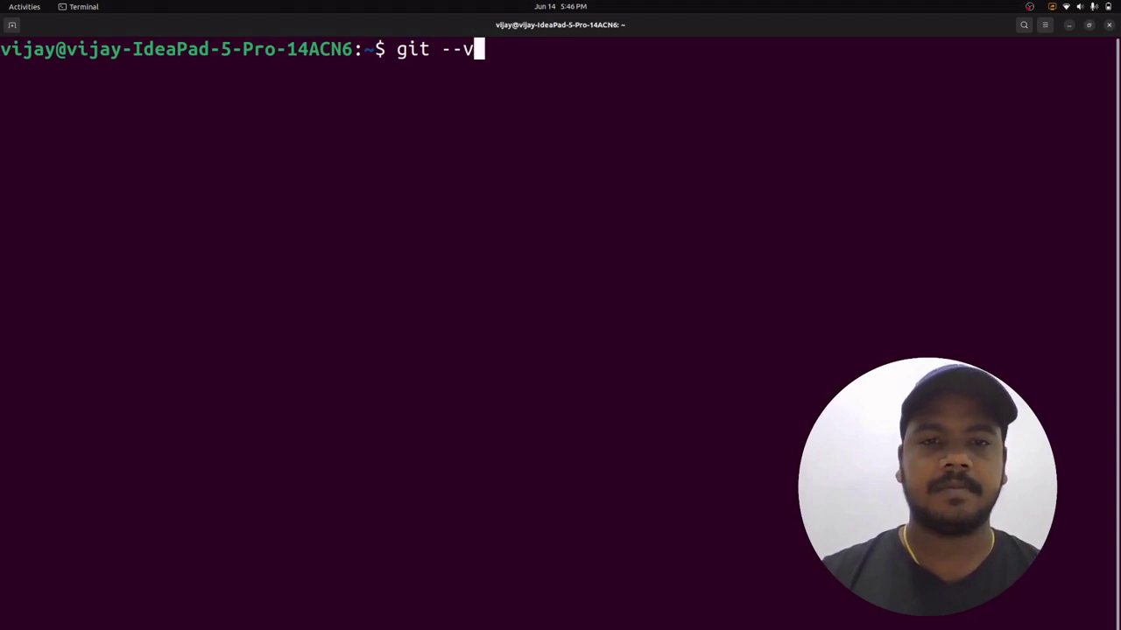
{"action": "type", "text": "ersion"}
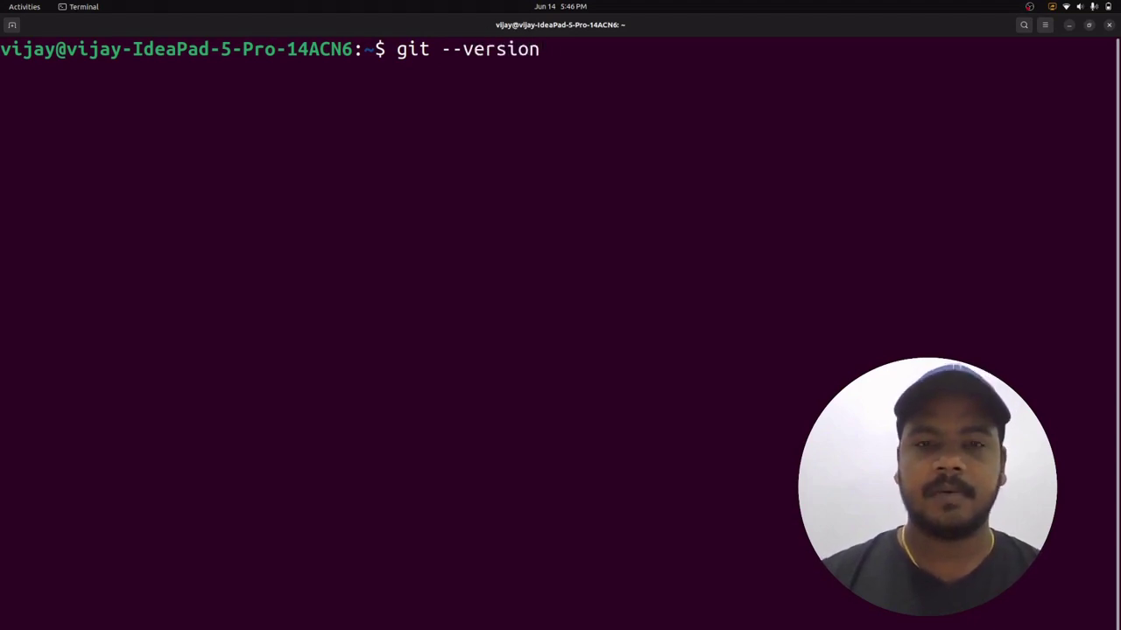
{"action": "key", "text": "Return"}
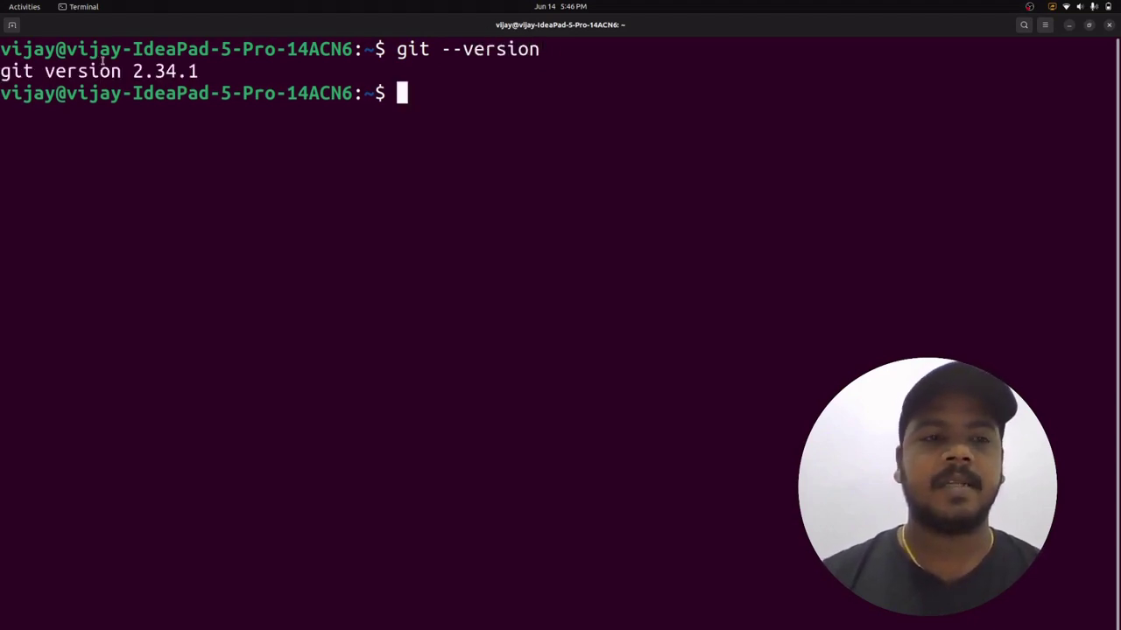
{"action": "left_click_drag", "start_coordinate": [207, 68], "coordinate": [2, 70]}
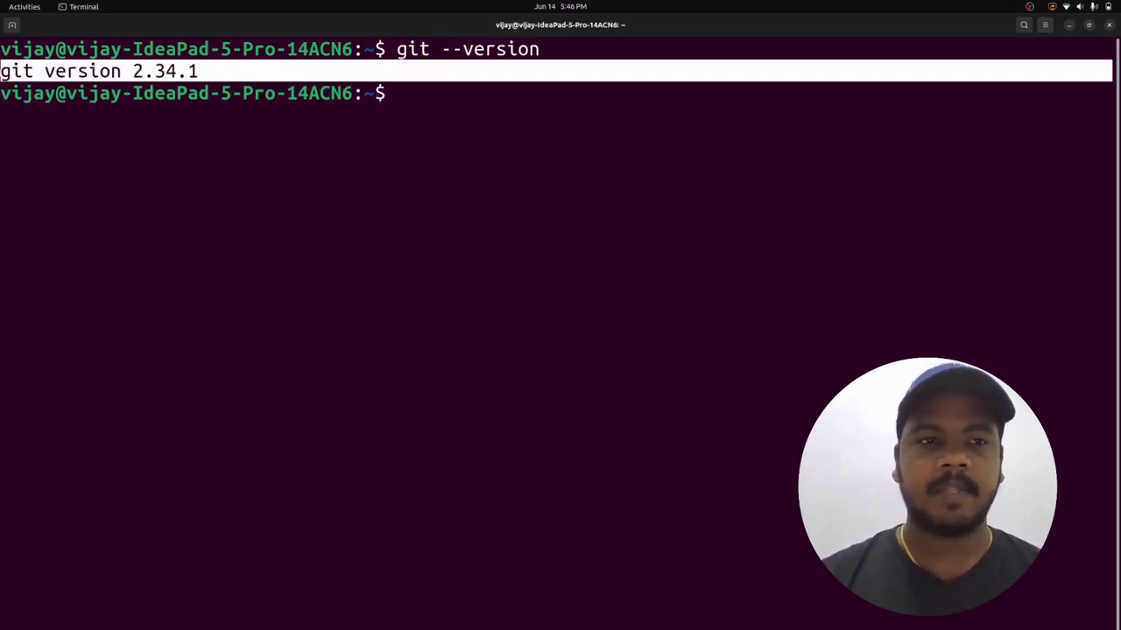
{"action": "left_click", "coordinate": [38, 107]}
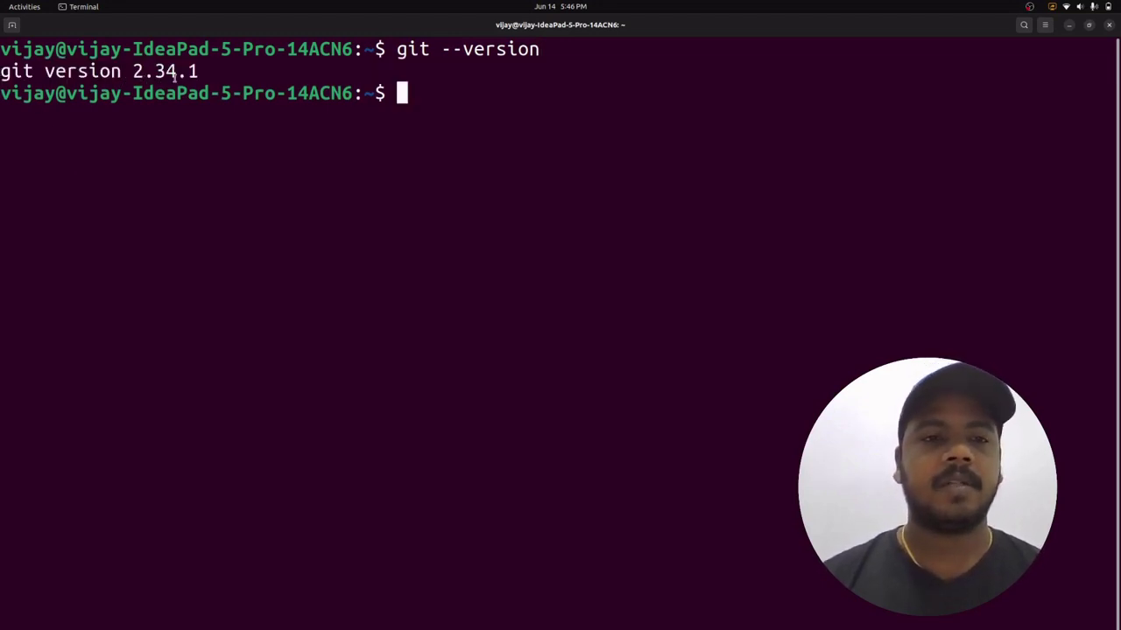
{"action": "left_click_drag", "start_coordinate": [203, 77], "coordinate": [35, 74]}
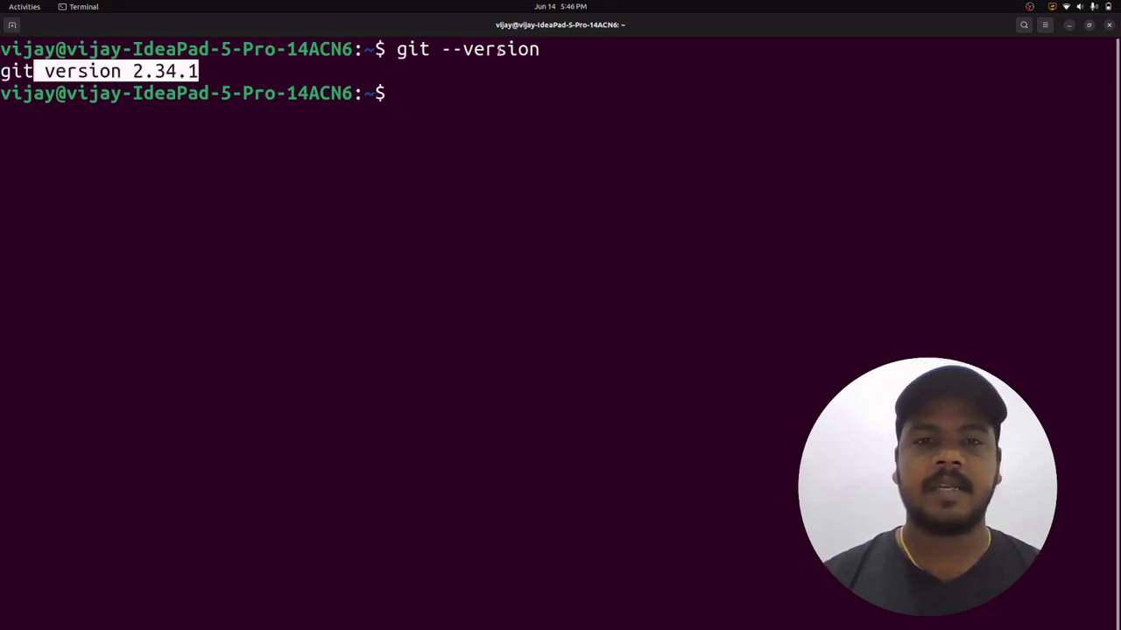
{"action": "left_click_drag", "start_coordinate": [533, 50], "coordinate": [429, 50]}
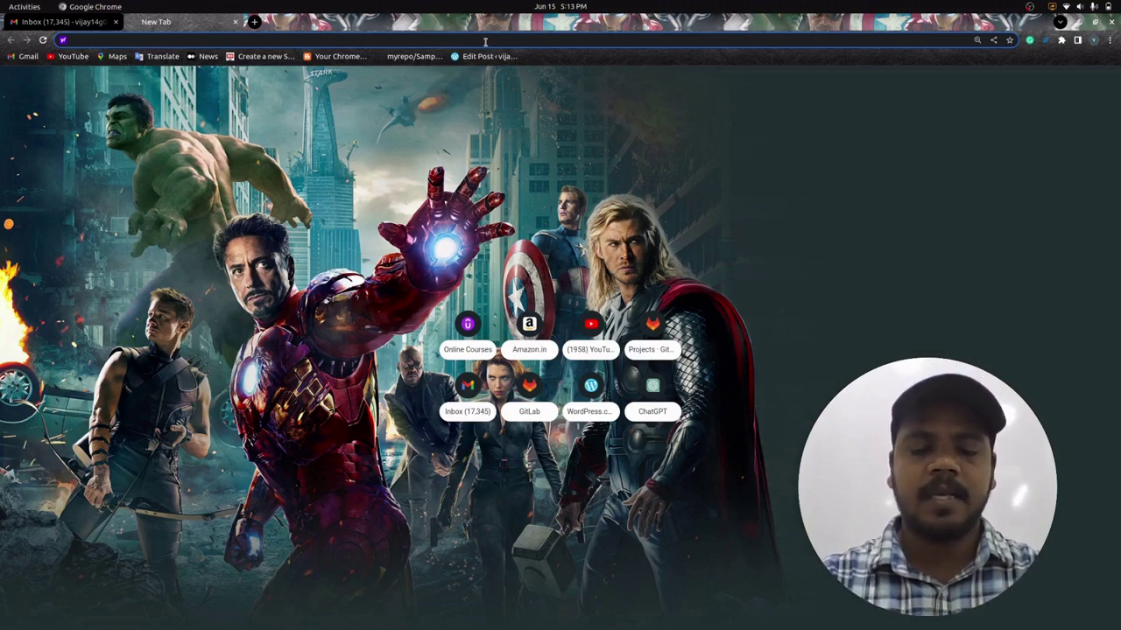
- Switch to Google Chrome and open gitlab.com in the new tab
{"action": "type", "text": "git"}
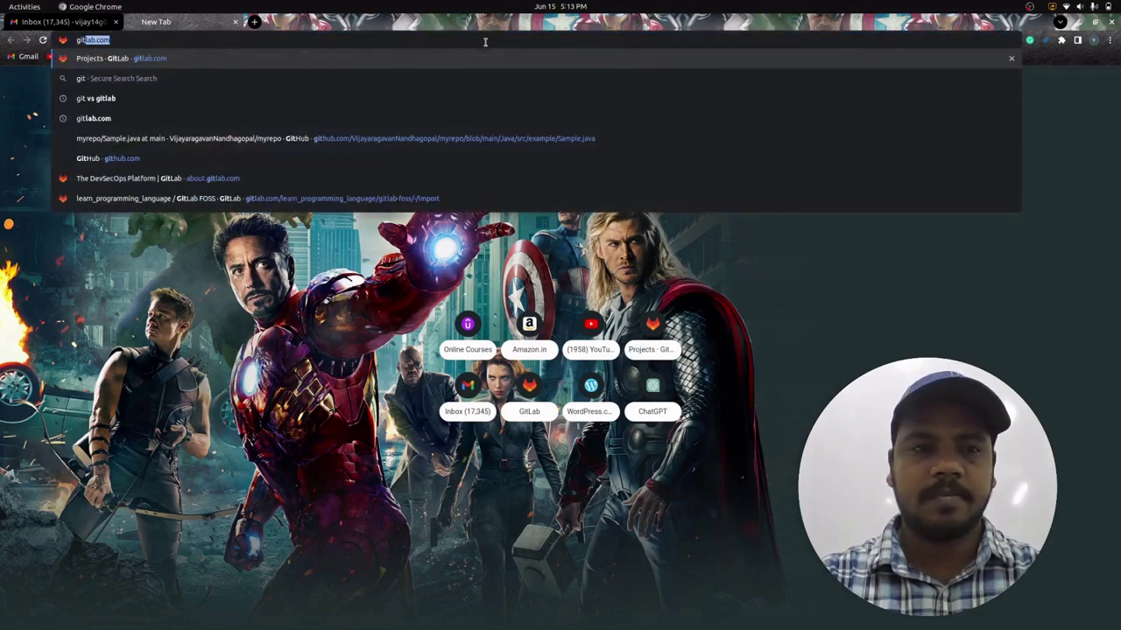
{"action": "type", "text": "lab.com"}
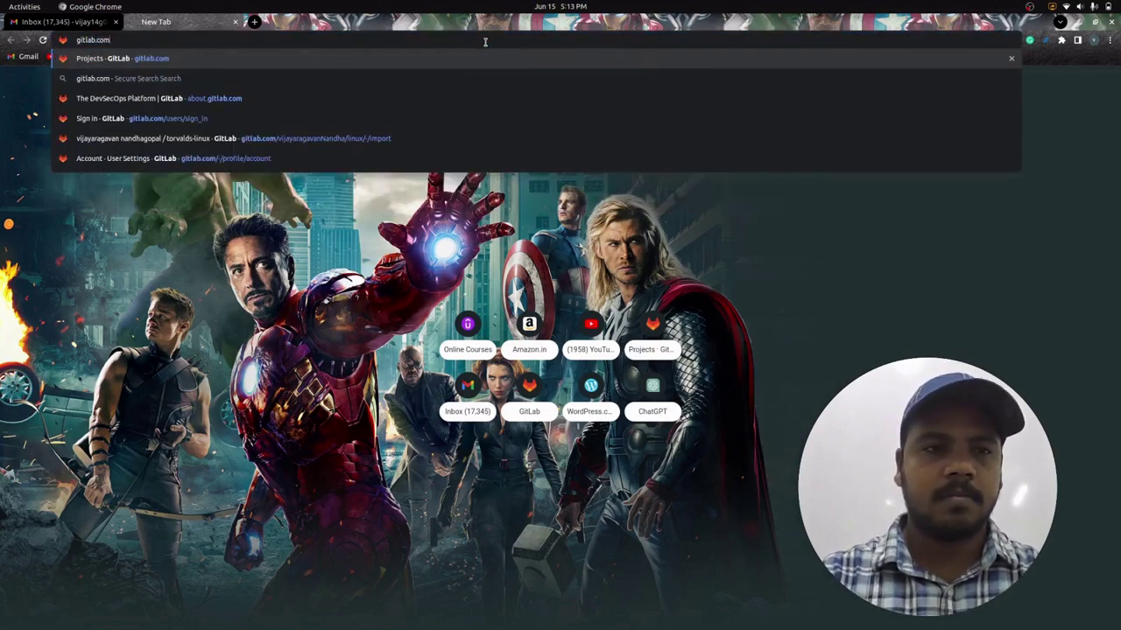
{"action": "key", "text": "Return"}
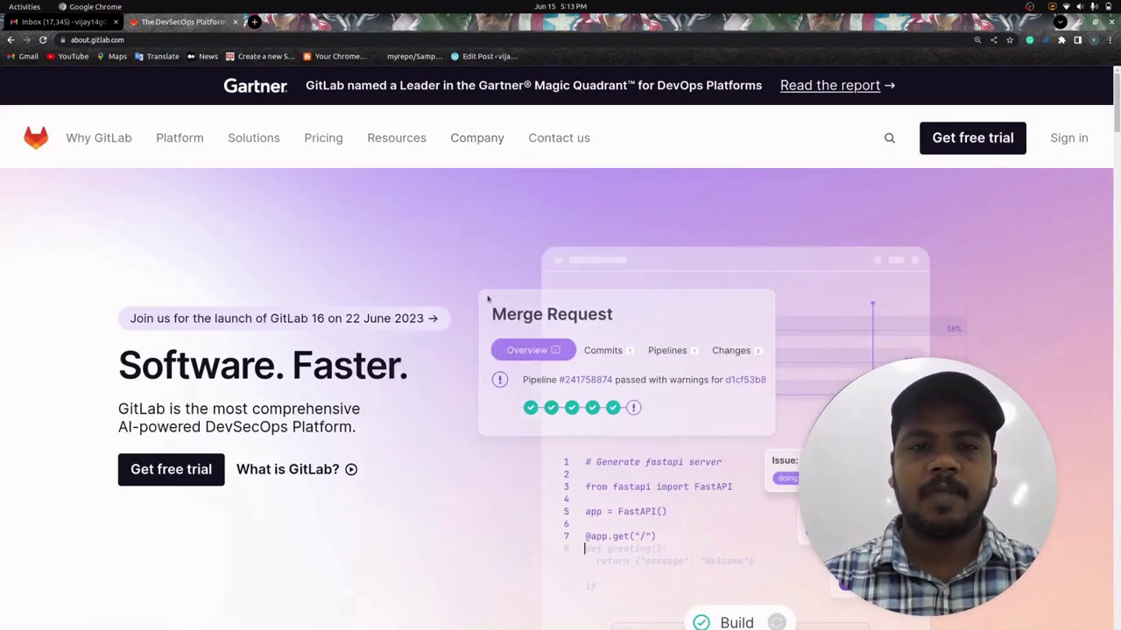
- Go to GitLab's sign-in page and open the registration form for a new account
{"action": "left_click", "coordinate": [1067, 145]}
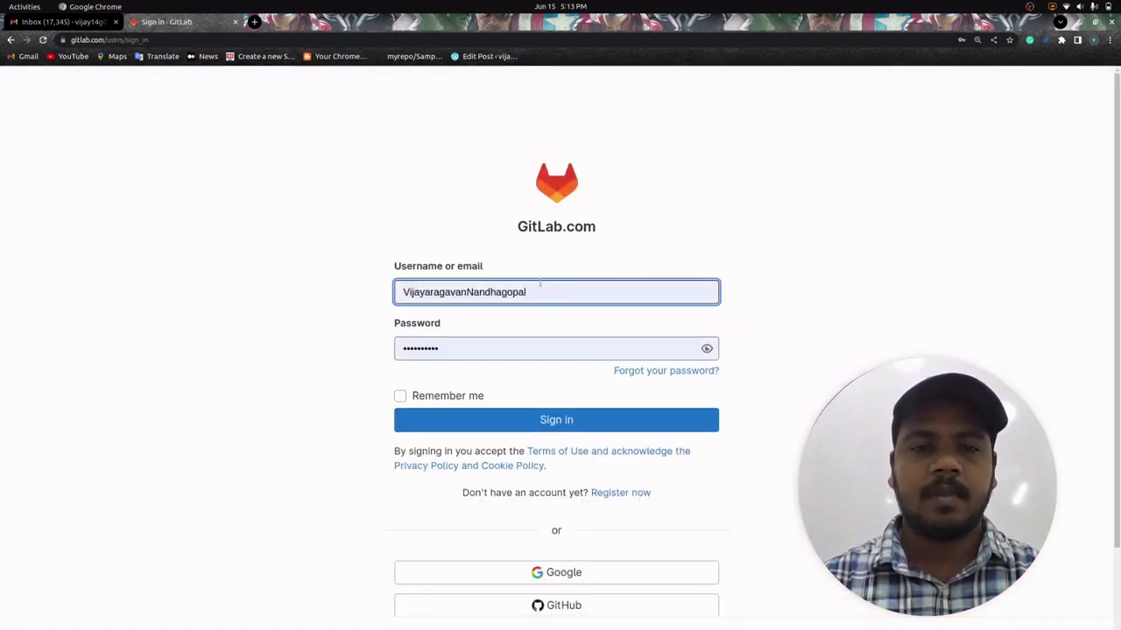
{"action": "scroll", "coordinate": [624, 221], "scroll_direction": "down", "scroll_amount": 3}
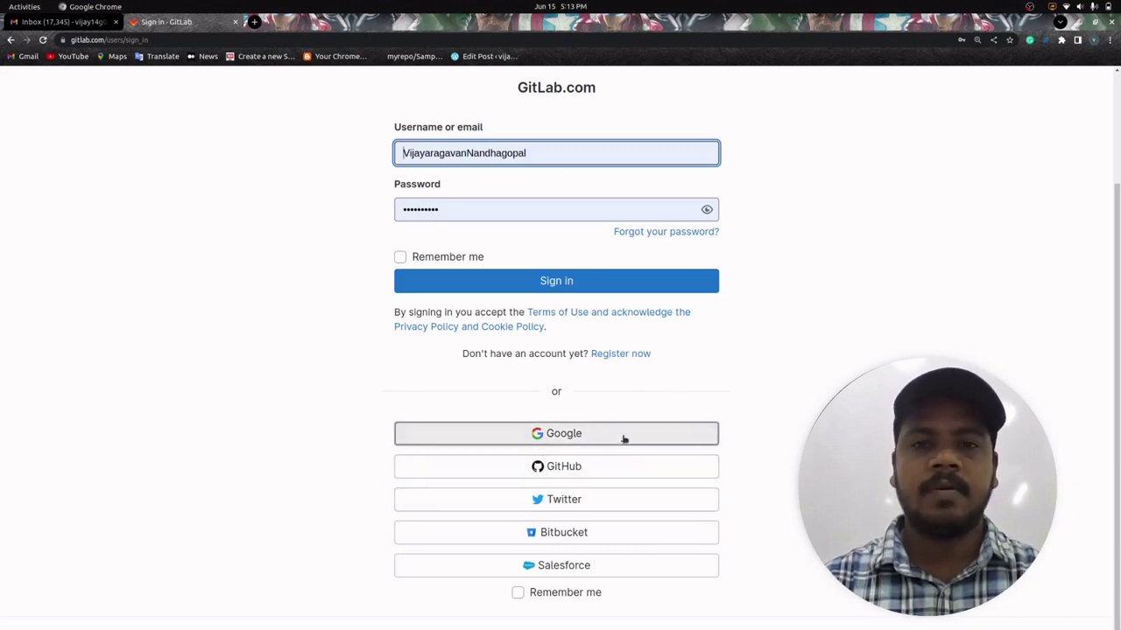
{"action": "left_click", "coordinate": [636, 355]}
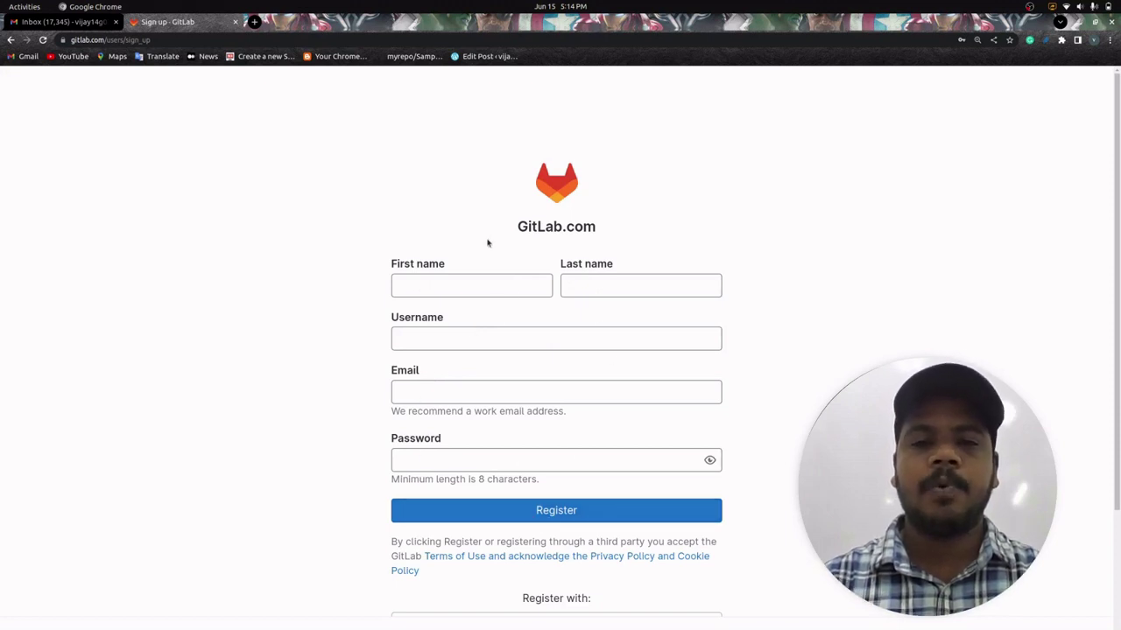
- Fill in the first name and last name on the GitLab registration form from the saved suggestions
{"action": "left_click", "coordinate": [464, 286]}
{"action": "left_click", "coordinate": [487, 320]}
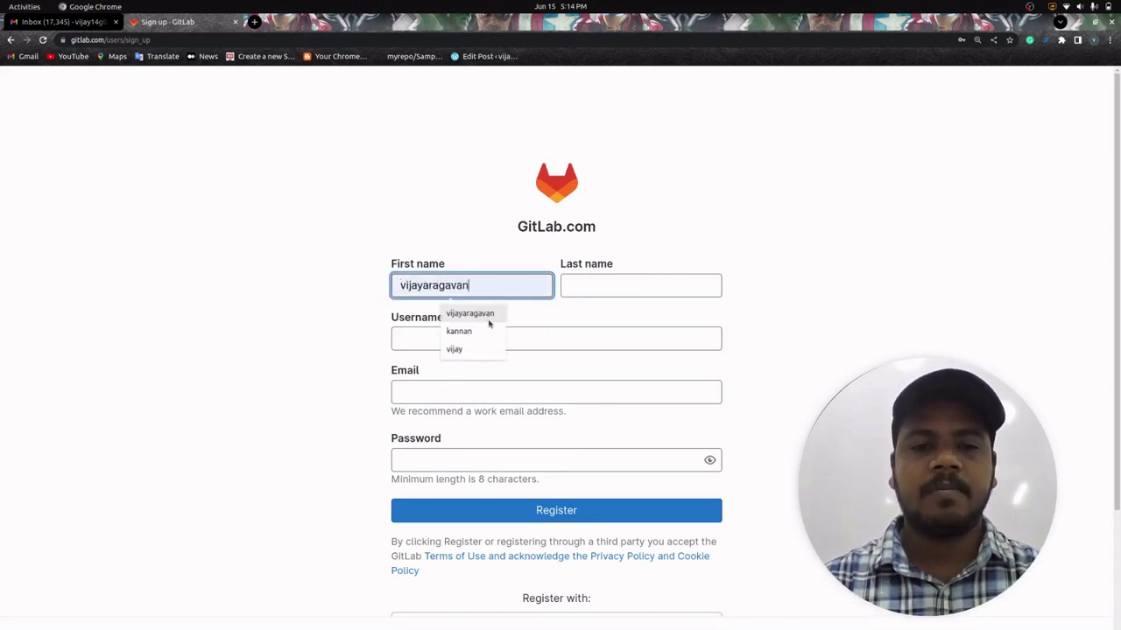
{"action": "left_click", "coordinate": [630, 287]}
{"action": "left_click", "coordinate": [642, 314]}
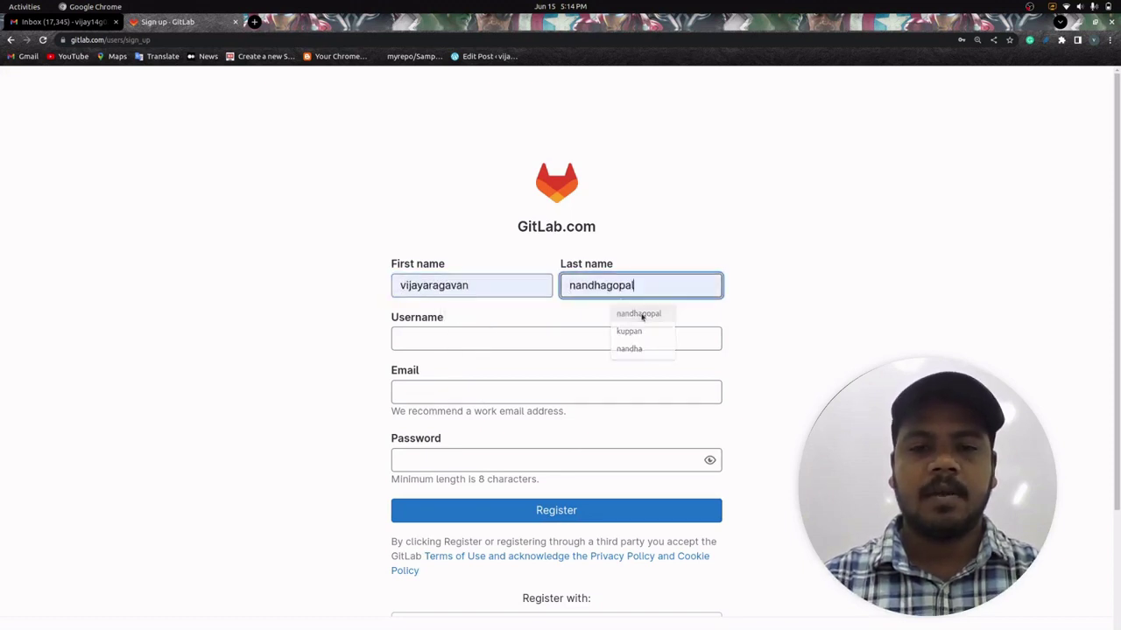
- Try a short version of the first name as the GitLab username and check its availability
{"action": "left_click", "coordinate": [429, 337]}
{"action": "left_click", "coordinate": [350, 336]}
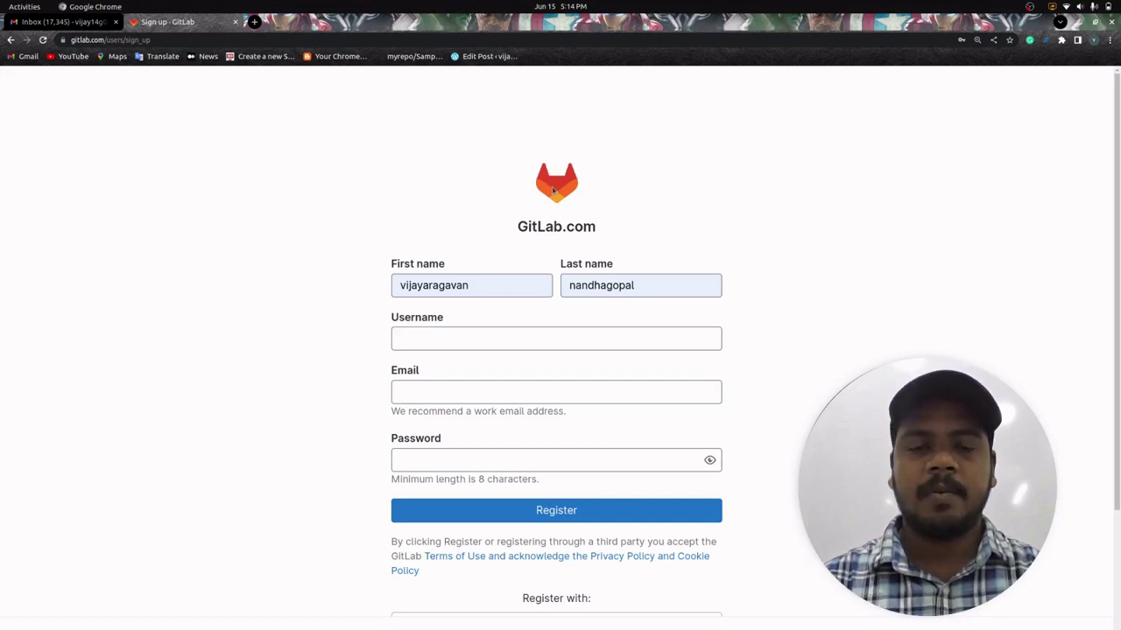
{"action": "left_click", "coordinate": [421, 338]}
{"action": "type", "text": "vijay"}
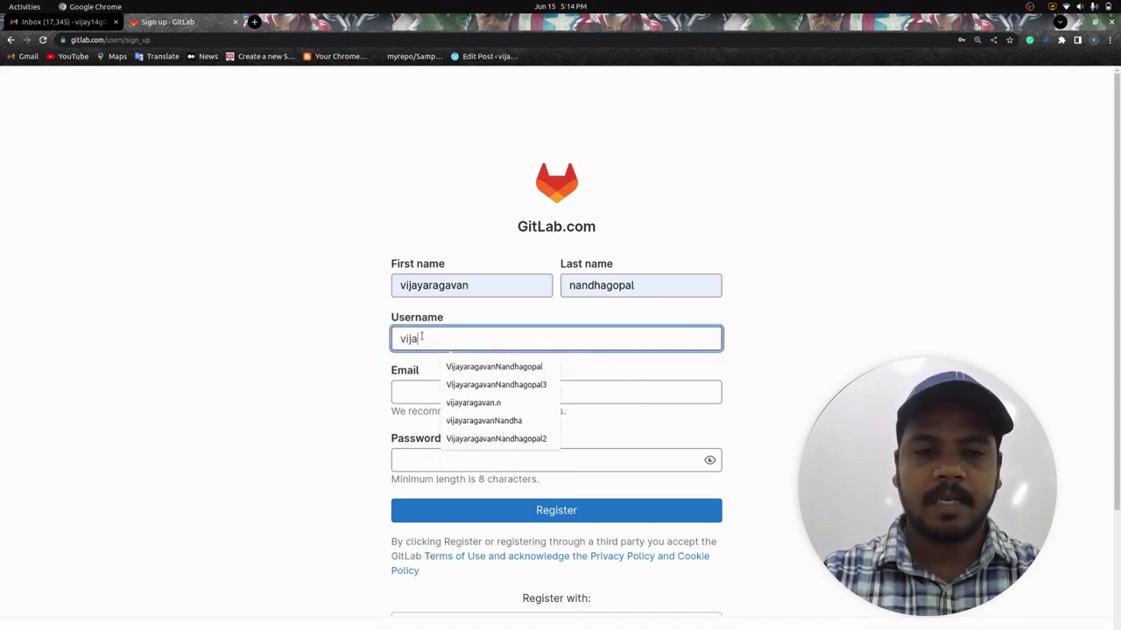
{"action": "left_click", "coordinate": [358, 344]}
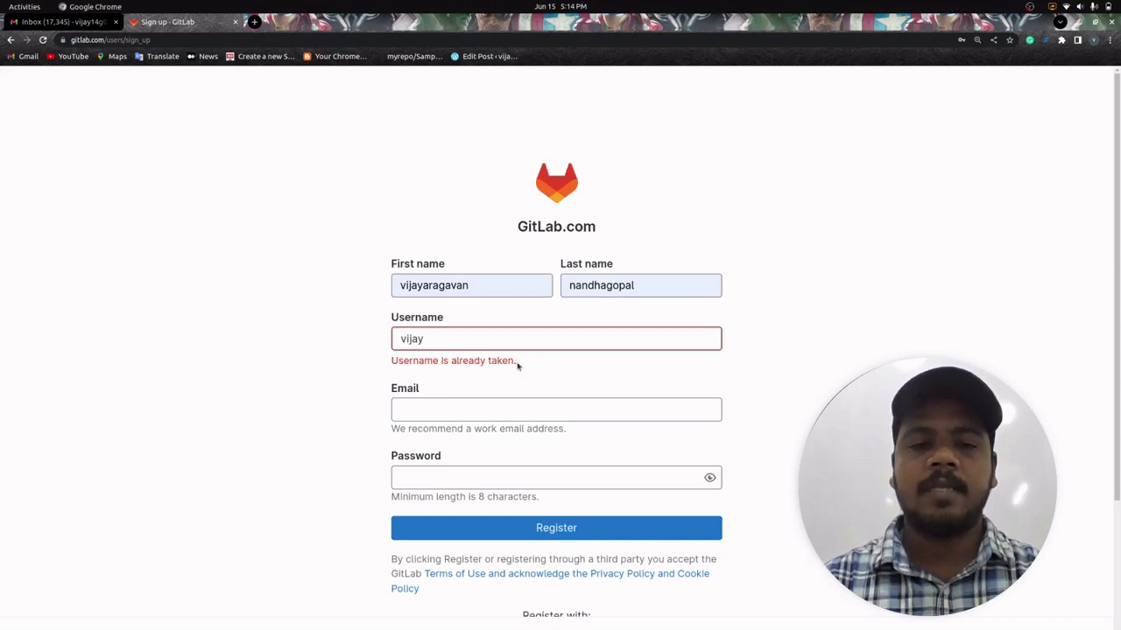
{"action": "left_click_drag", "start_coordinate": [519, 365], "coordinate": [405, 372]}
{"action": "double_click", "coordinate": [442, 334]}
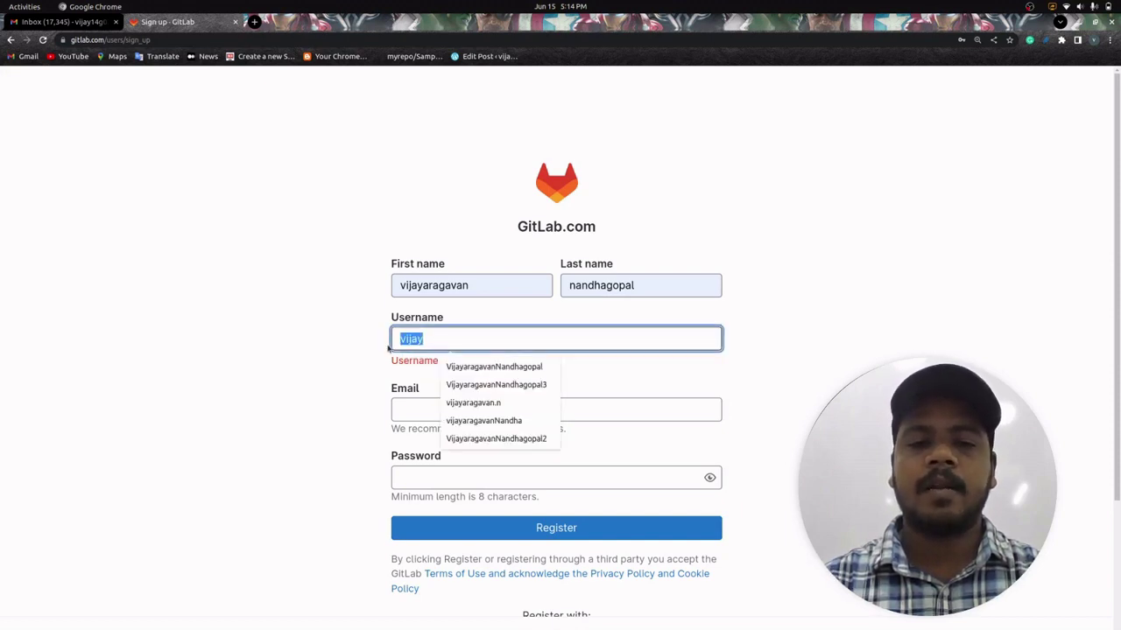
{"action": "left_click", "coordinate": [356, 336]}
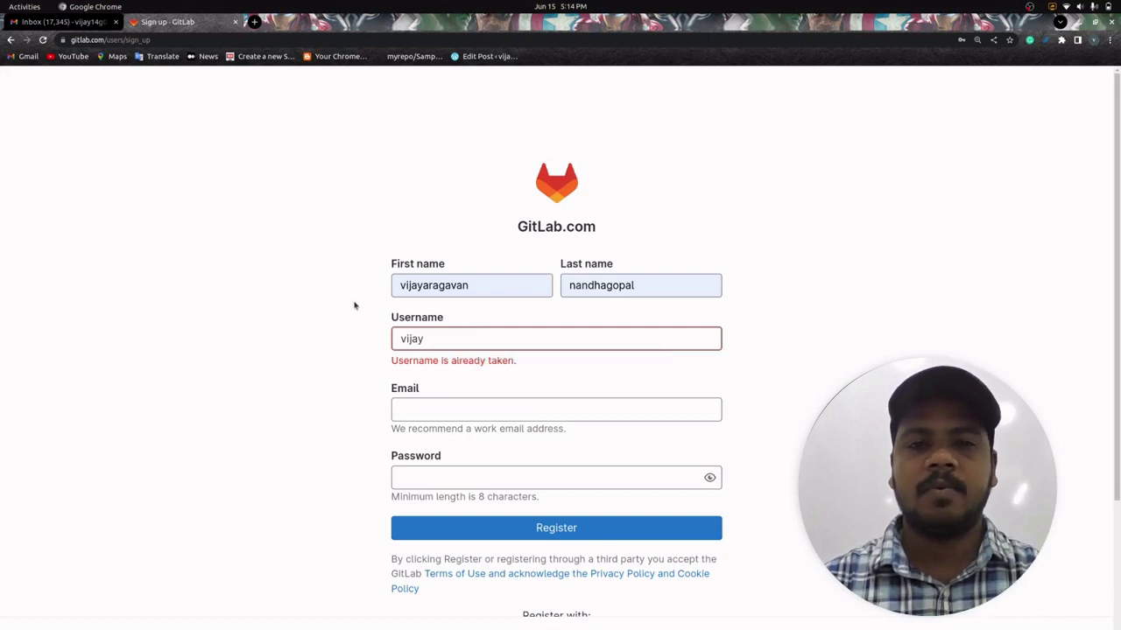
- Replace the username with the saved suggestion made of the full name, and check its availability
{"action": "left_click", "coordinate": [439, 338]}
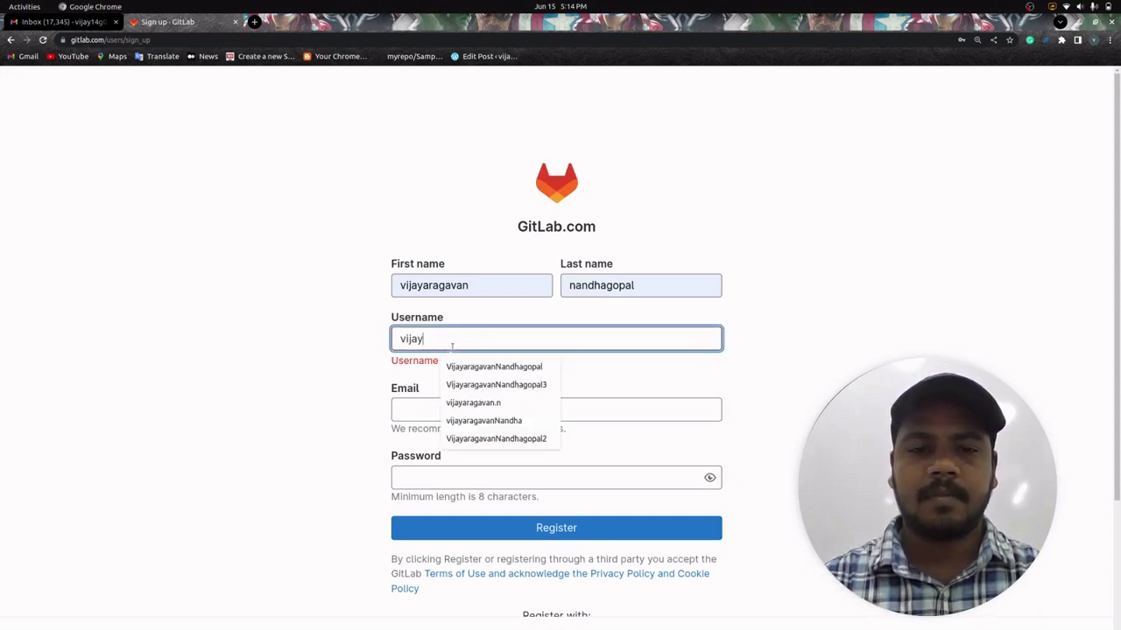
{"action": "left_click", "coordinate": [495, 365]}
{"action": "left_click", "coordinate": [302, 406]}
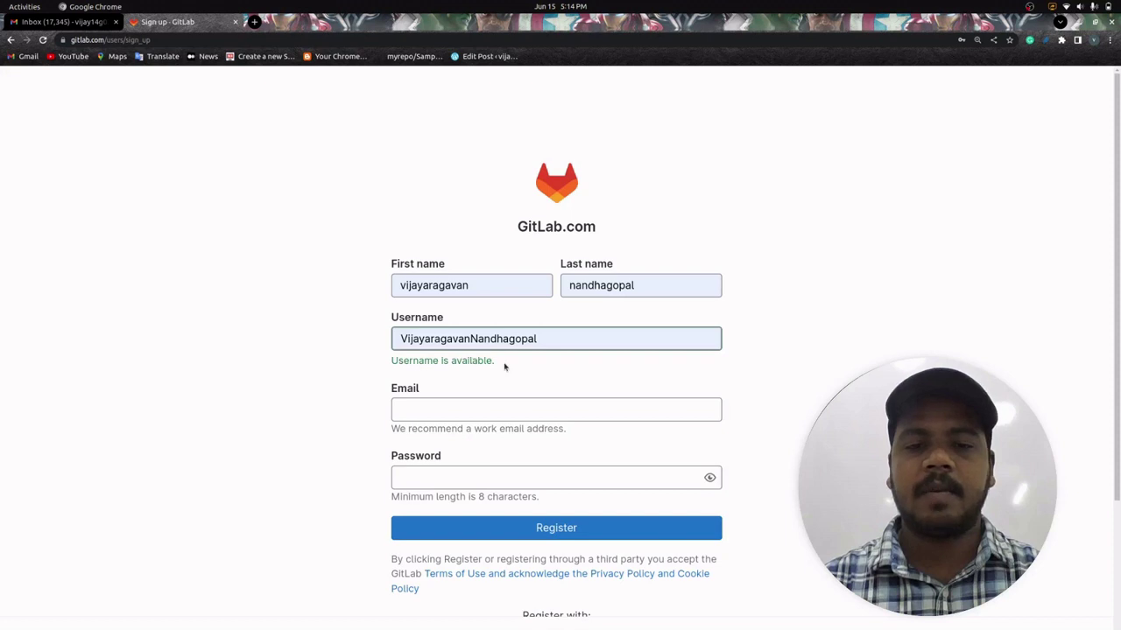
{"action": "left_click_drag", "start_coordinate": [506, 366], "coordinate": [409, 371]}
{"action": "left_click", "coordinate": [347, 371]}
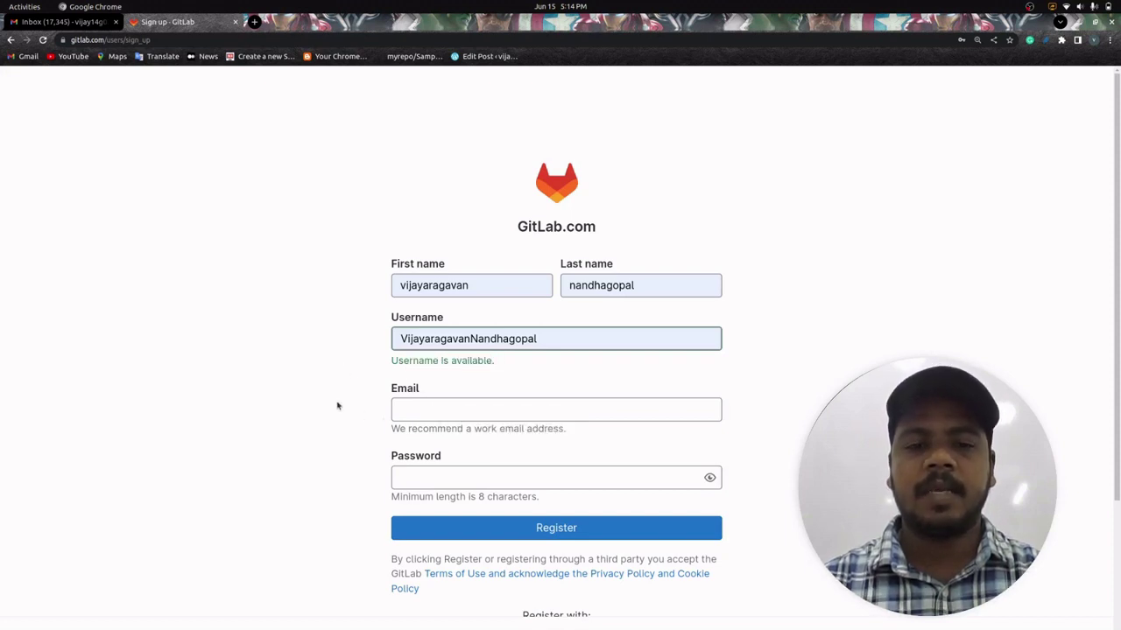
- Fill in the account's email address on the registration form from the saved suggestions
{"action": "scroll", "coordinate": [338, 405], "scroll_direction": "down", "scroll_amount": 3}
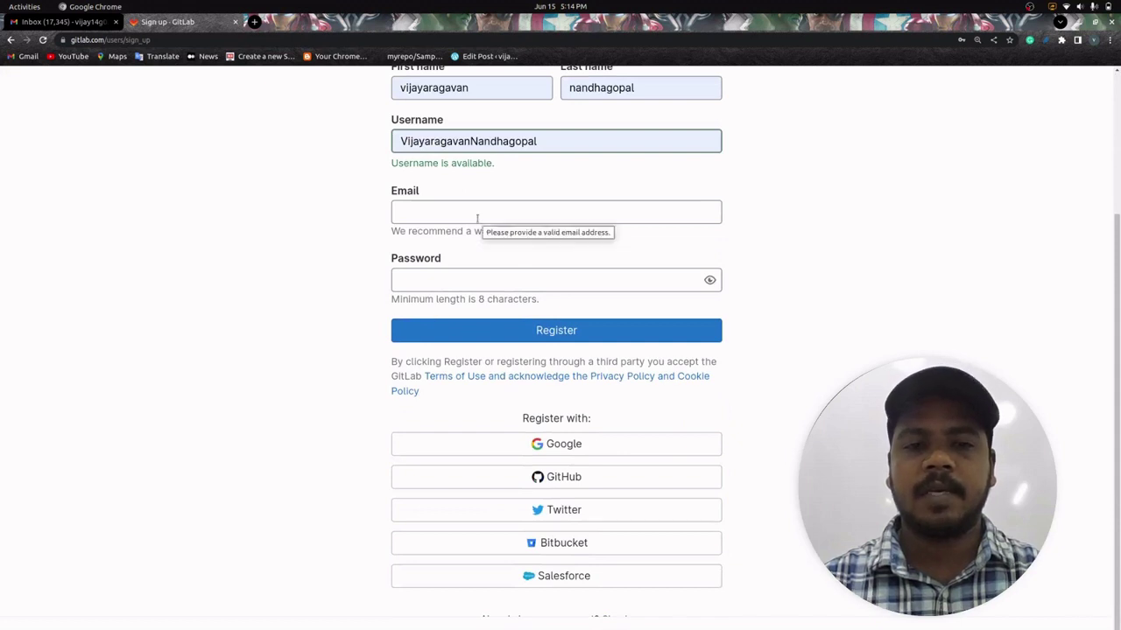
{"action": "scroll", "coordinate": [477, 218], "scroll_direction": "up", "scroll_amount": 1}
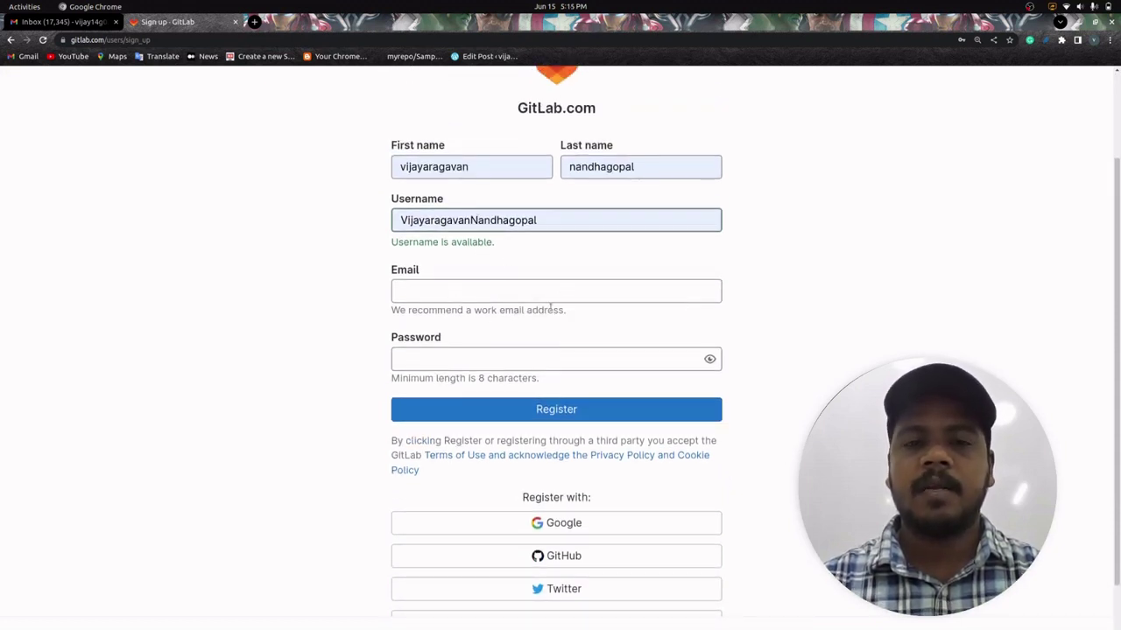
{"action": "left_click", "coordinate": [494, 294]}
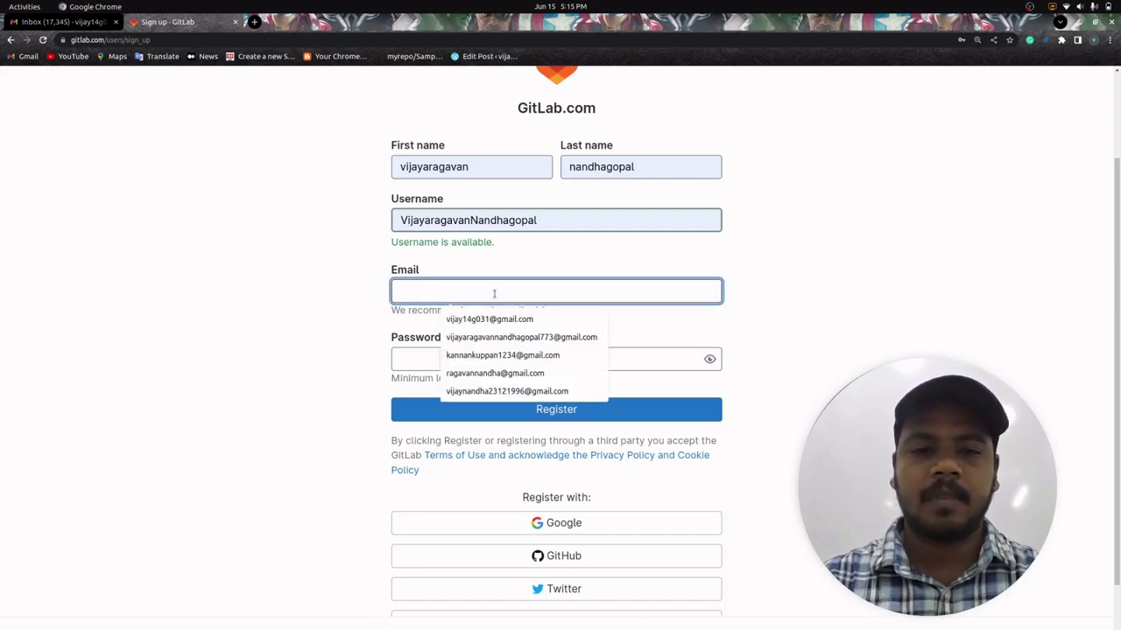
{"action": "left_click", "coordinate": [489, 319]}
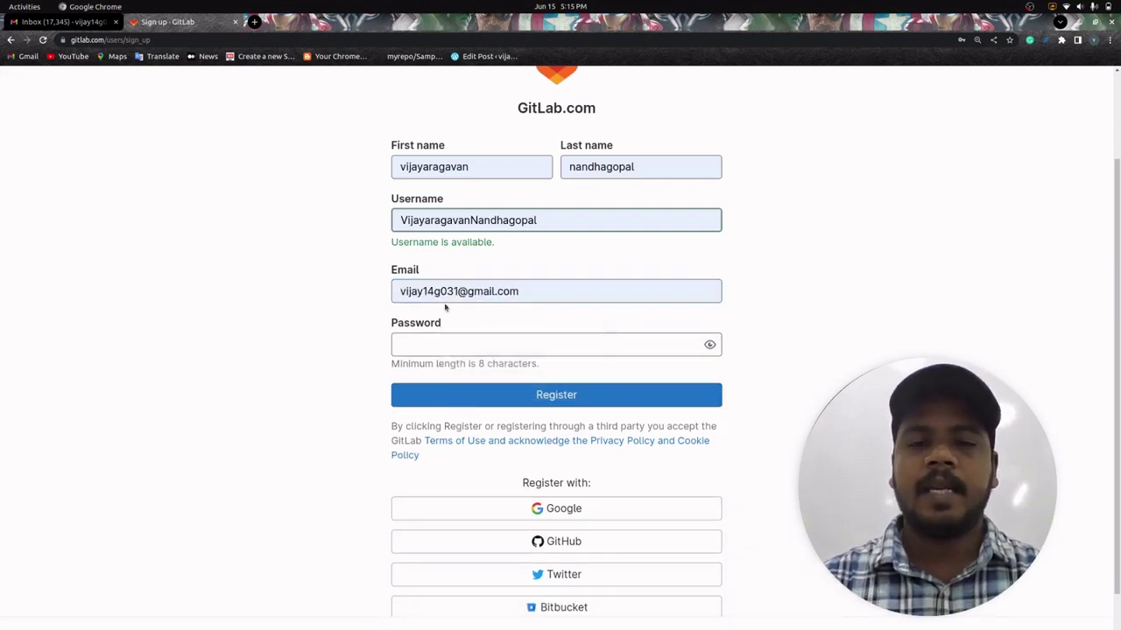
- Enter the account password in the registration form's password field
{"action": "left_click", "coordinate": [424, 343]}
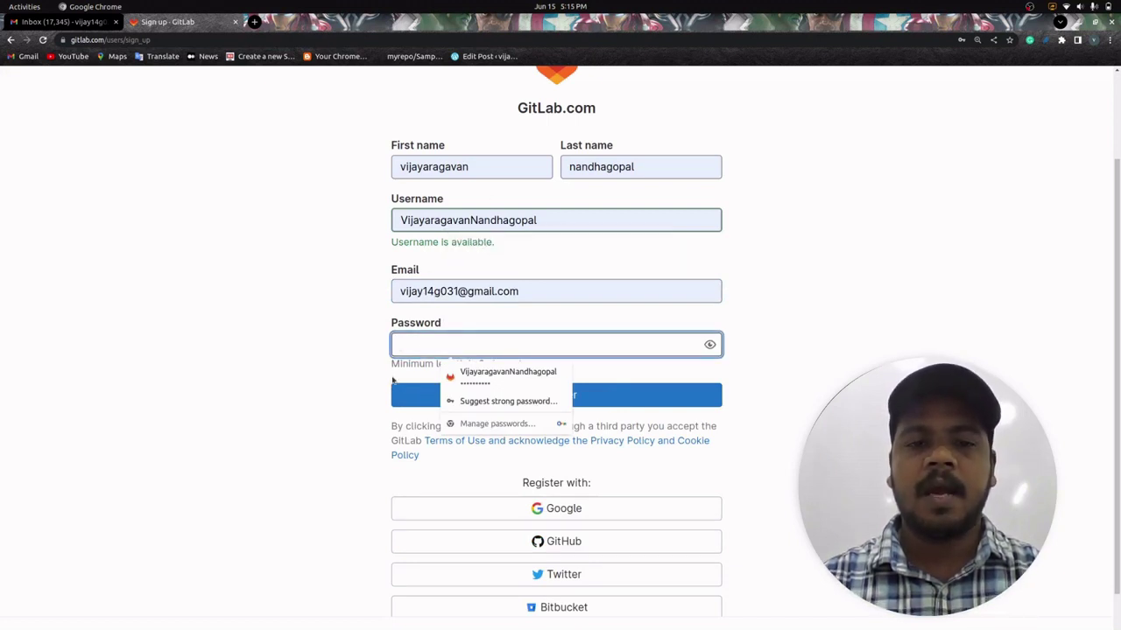
{"action": "left_click", "coordinate": [356, 308]}
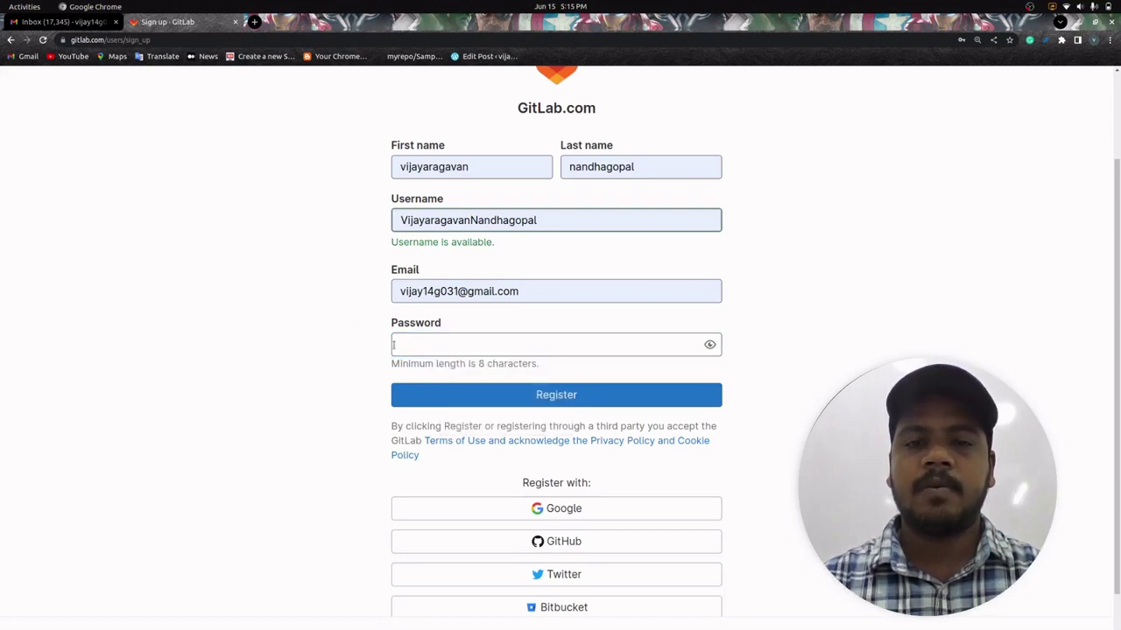
{"action": "left_click", "coordinate": [440, 347]}
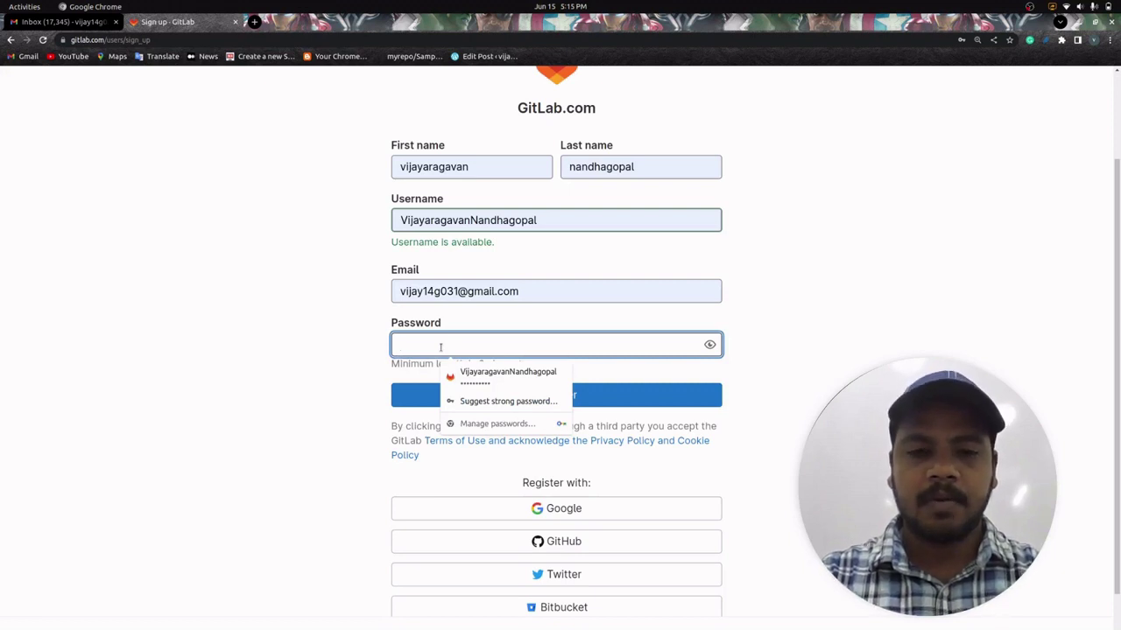
{"action": "type", "text": "••••"}
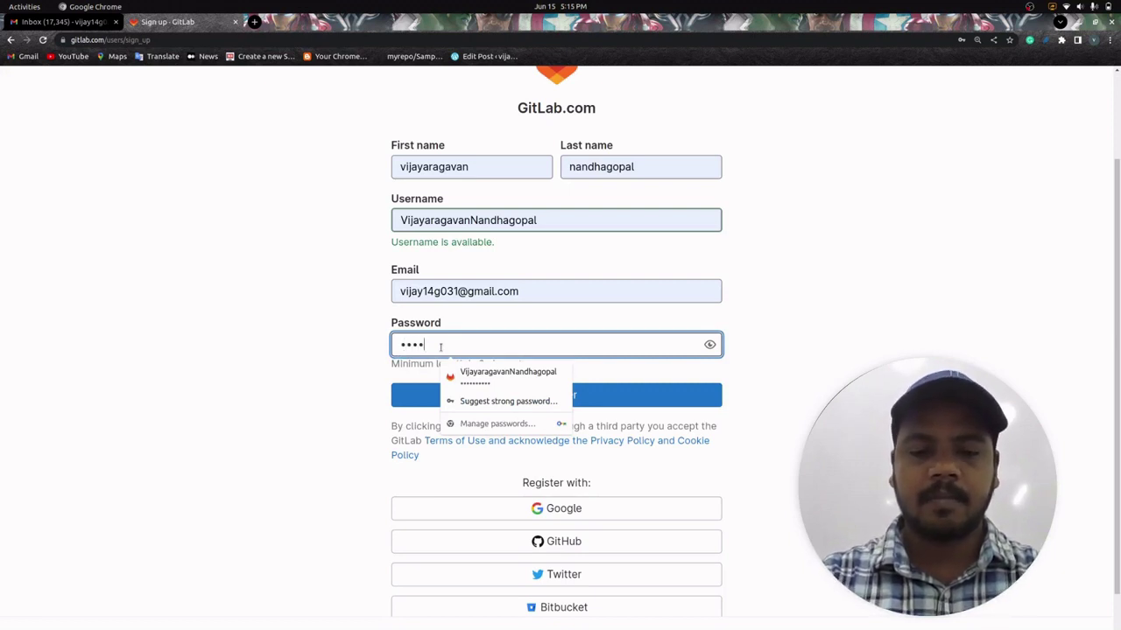
{"action": "type", "text": "••••"}
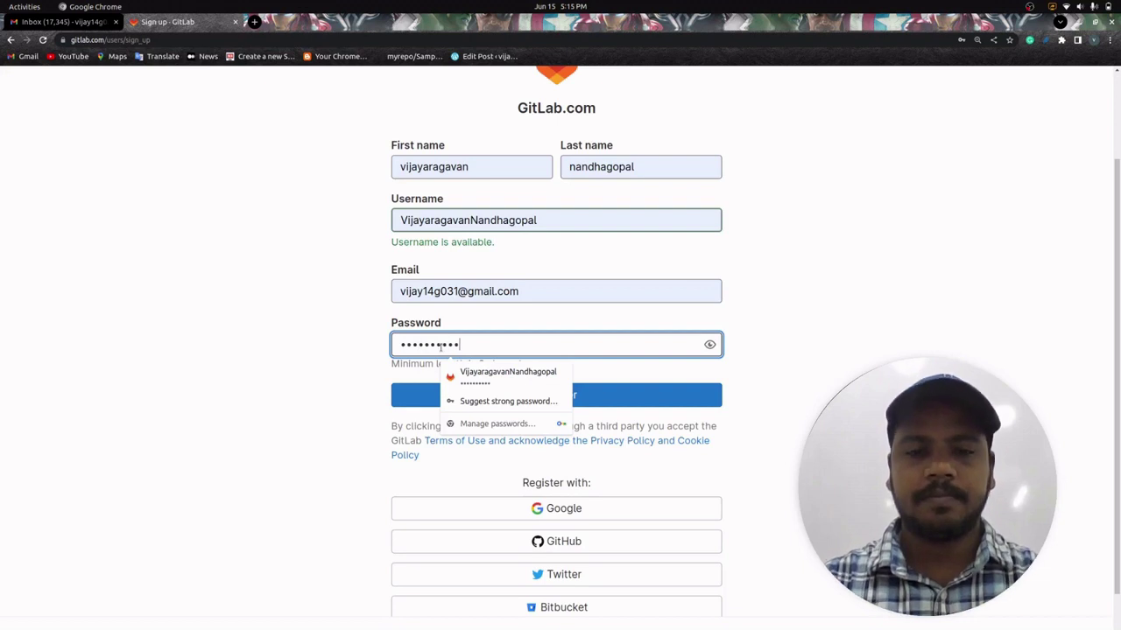
- Submit the GitLab registration form, and copy the verification code from GitLab's confirmation email in the Gmail inbox
{"action": "left_click", "coordinate": [549, 398]}
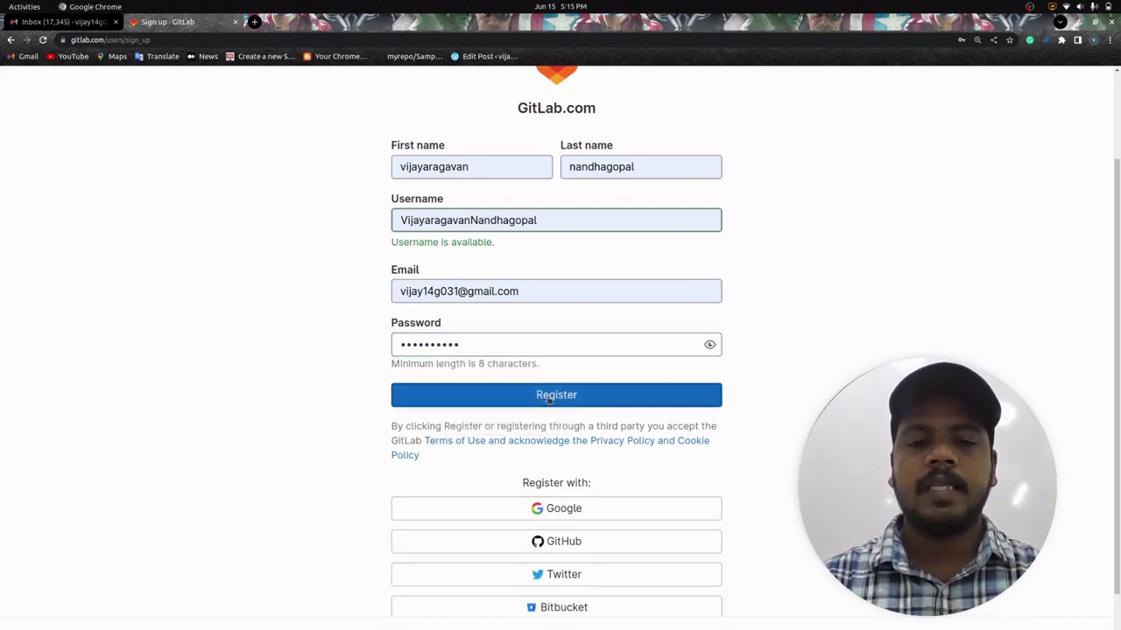
{"action": "left_click", "coordinate": [549, 398]}
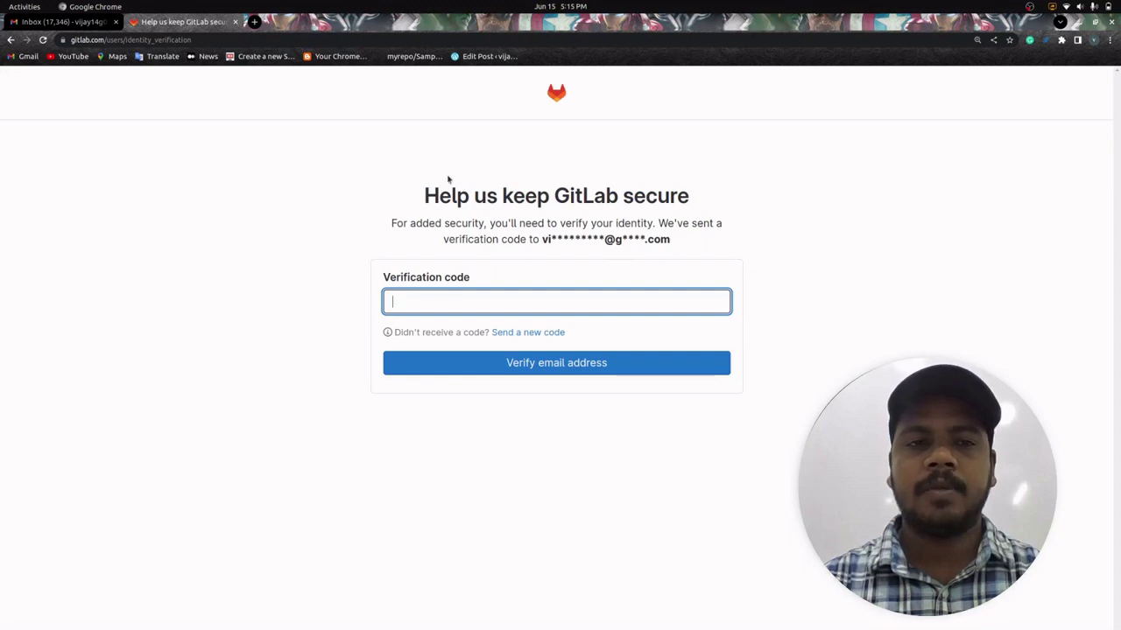
{"action": "left_click", "coordinate": [86, 22]}
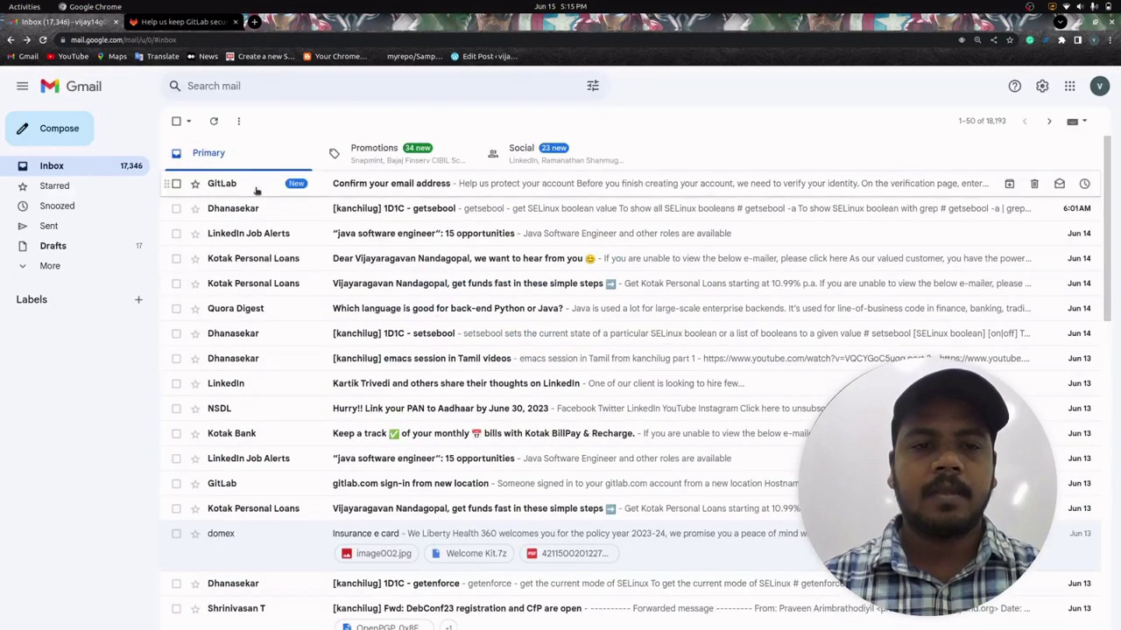
{"action": "left_click", "coordinate": [257, 187]}
{"action": "double_click", "coordinate": [647, 378]}
{"action": "key", "text": "ctrl+c"}
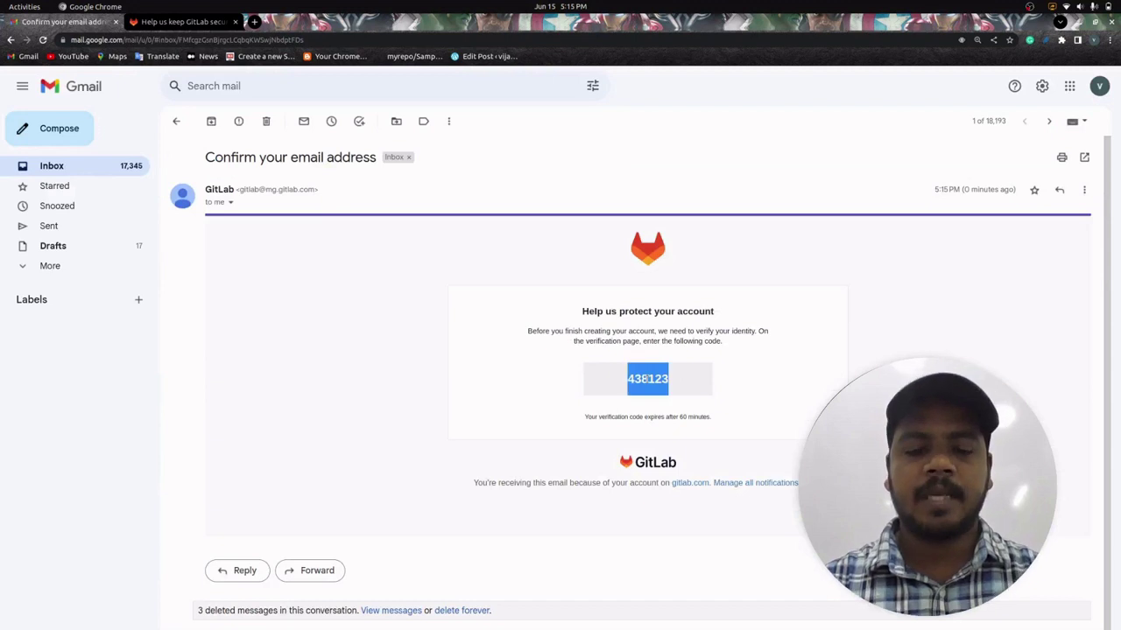
- Return to GitLab's identity verification page, paste the emailed code into the verification code field and verify the email address
{"action": "left_click", "coordinate": [198, 24]}
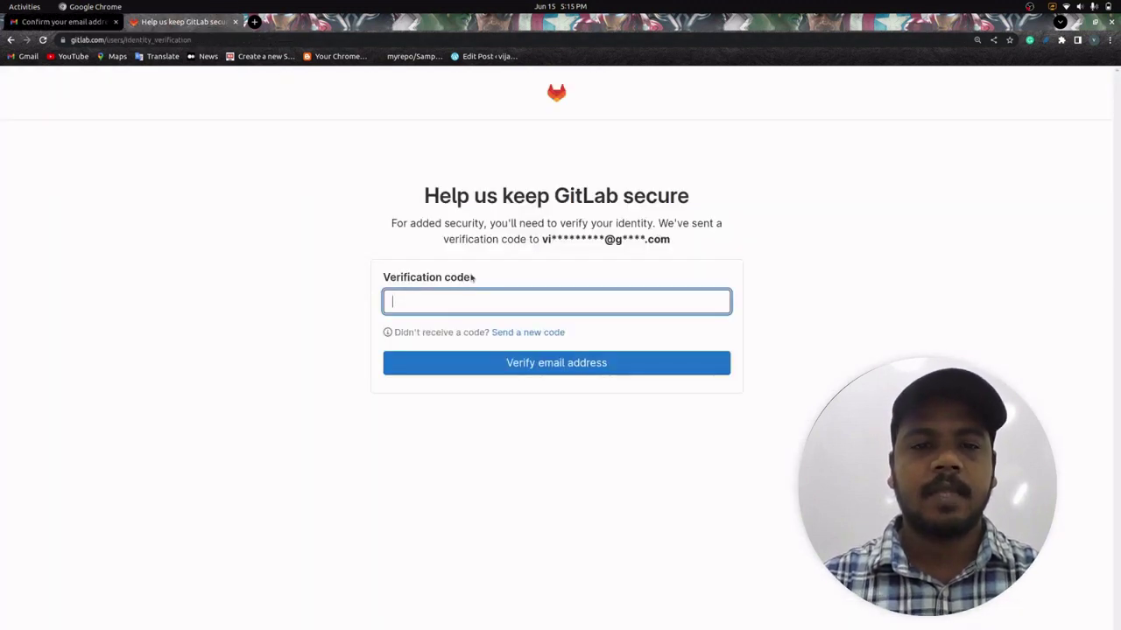
{"action": "key", "text": "ctrl+v"}
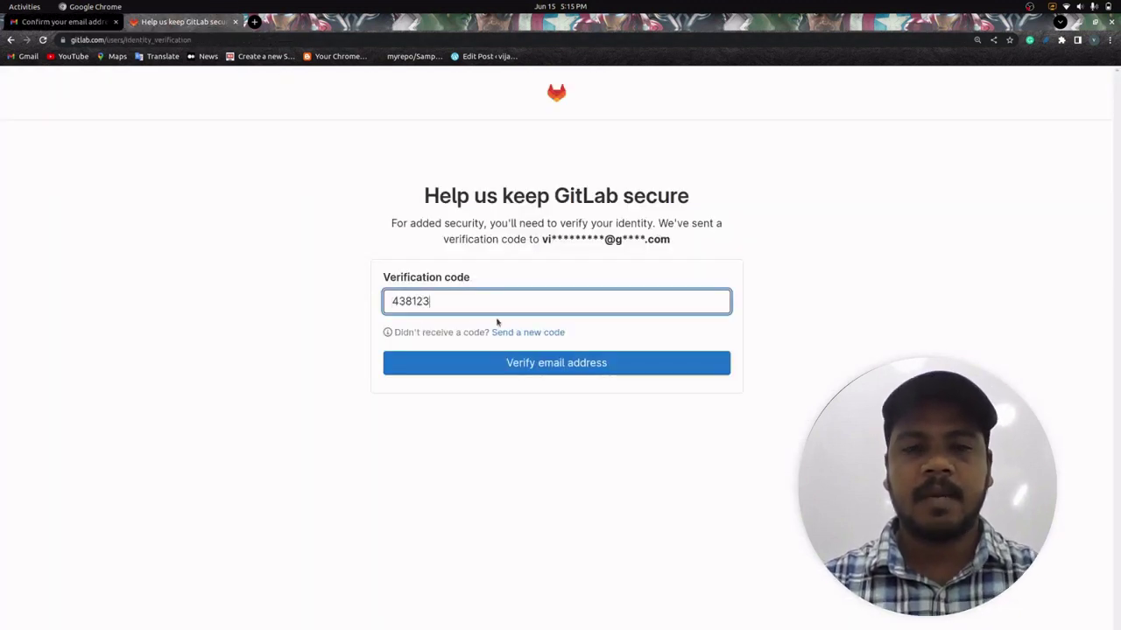
{"action": "left_click", "coordinate": [587, 370]}
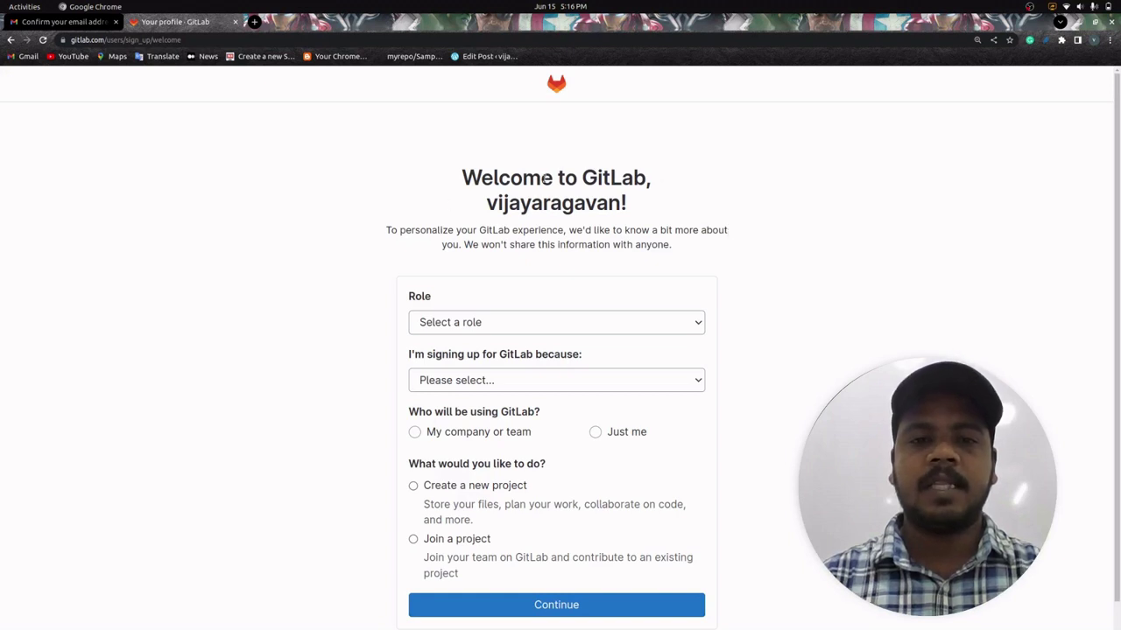
- Set the profile role to Software Developer and the sign-up reason to "I want to store my code"
{"action": "left_click", "coordinate": [463, 323]}
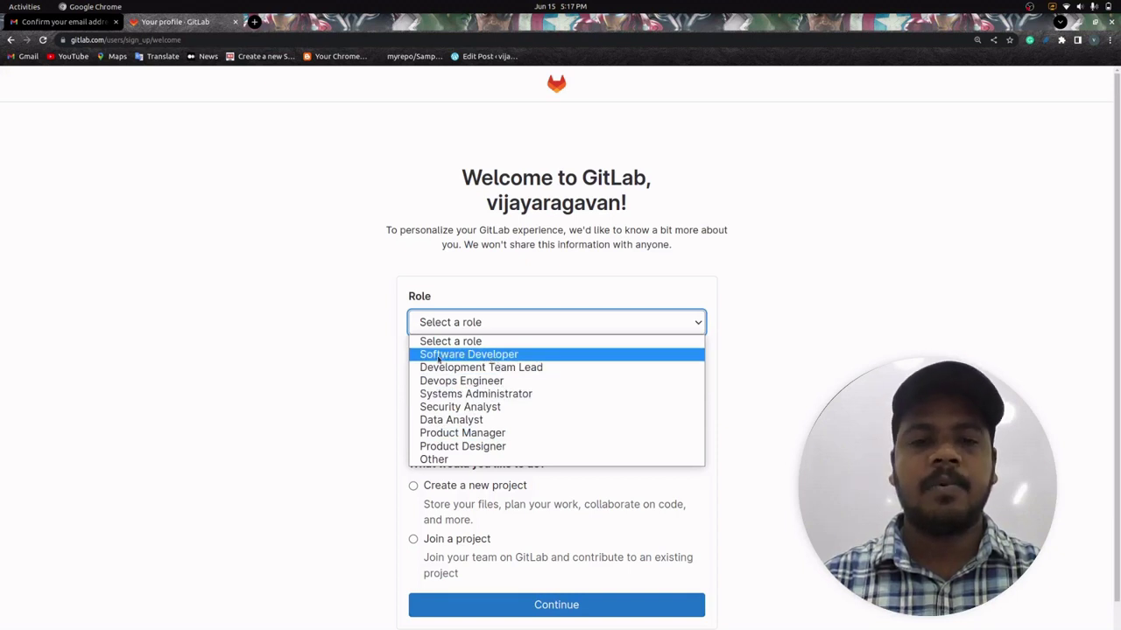
{"action": "left_click", "coordinate": [501, 355]}
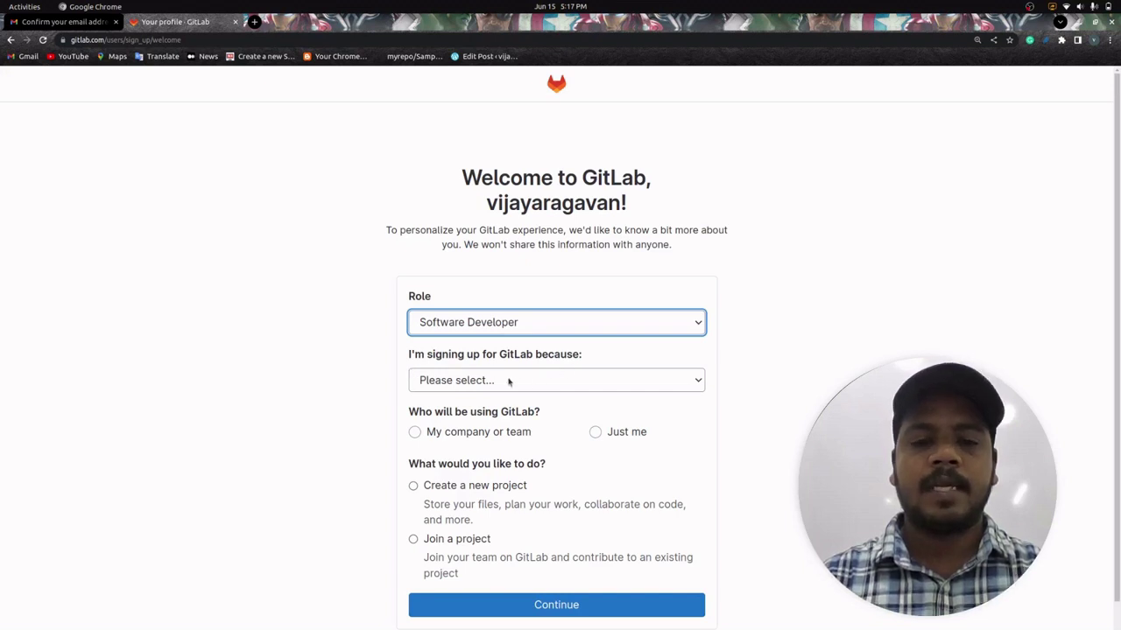
{"action": "scroll", "coordinate": [553, 383], "scroll_direction": "down", "scroll_amount": 1}
{"action": "left_click", "coordinate": [544, 370]}
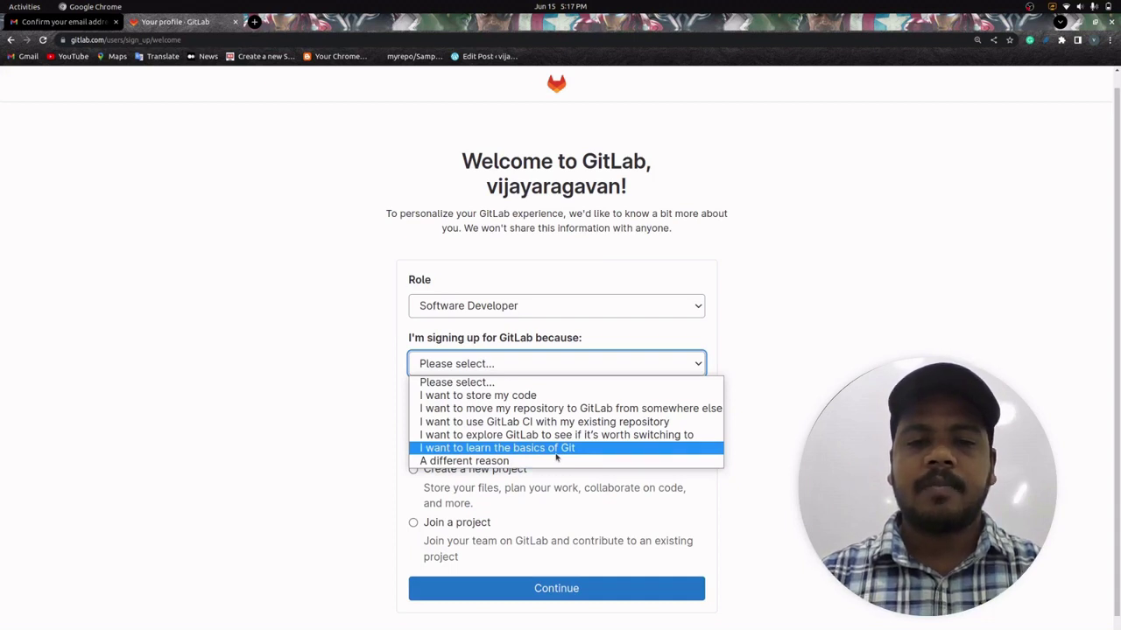
{"action": "left_click", "coordinate": [586, 324]}
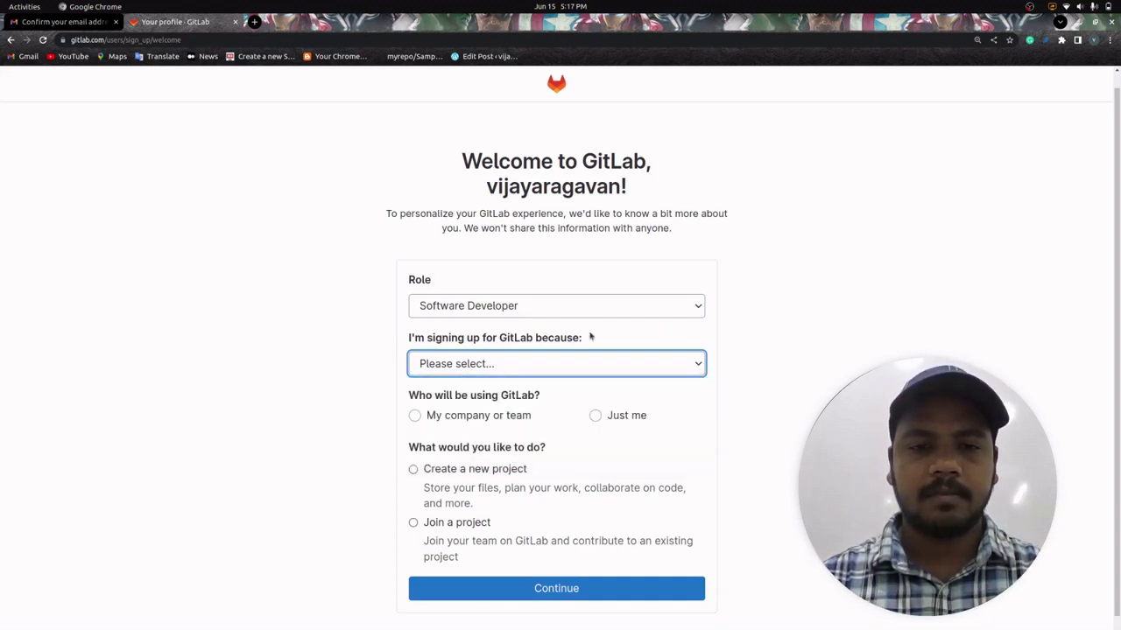
{"action": "left_click", "coordinate": [608, 367]}
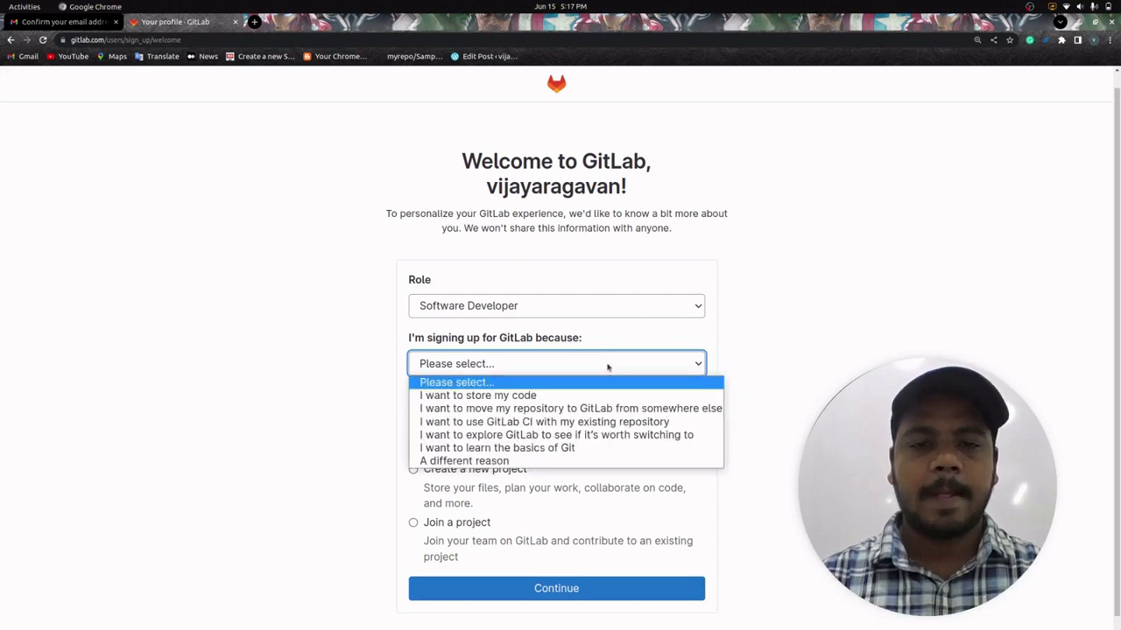
{"action": "left_click", "coordinate": [609, 367]}
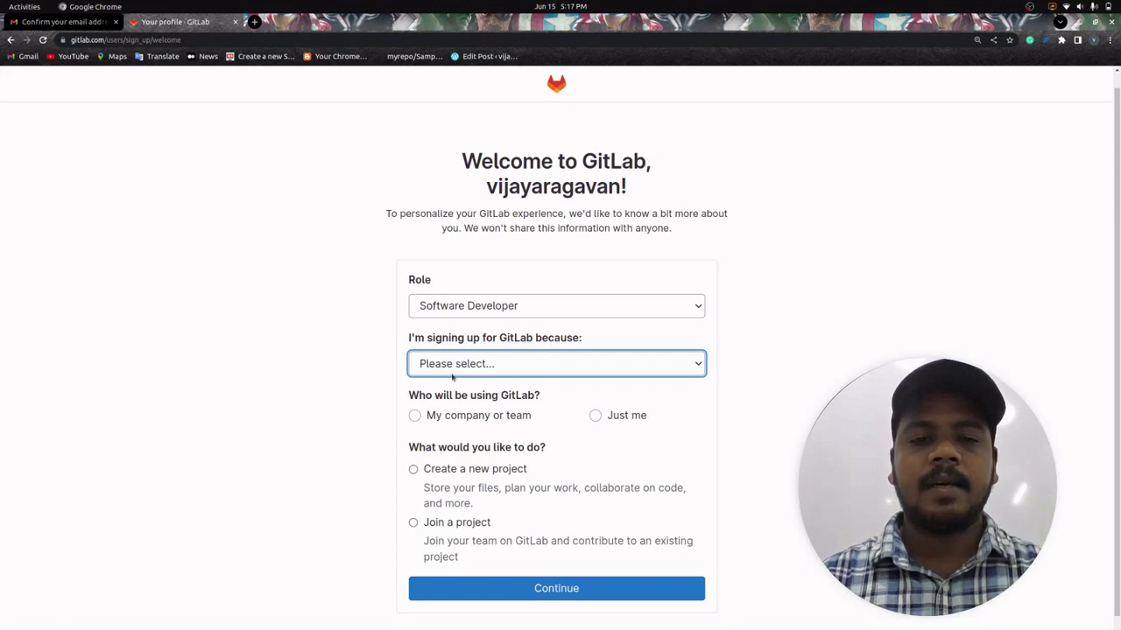
{"action": "left_click", "coordinate": [542, 367]}
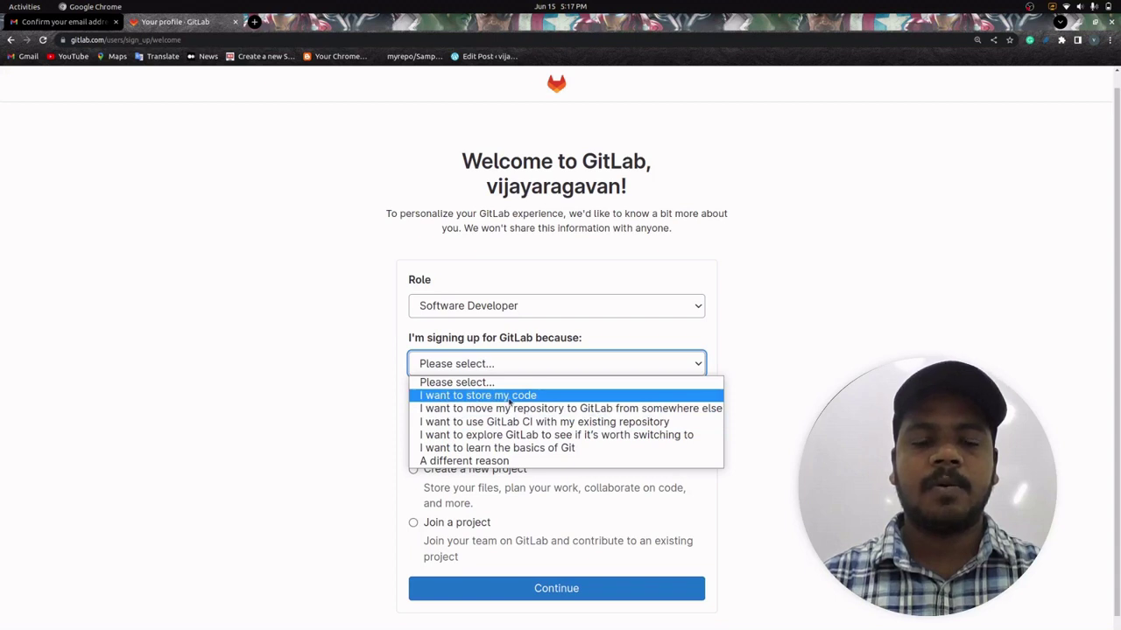
{"action": "left_click", "coordinate": [509, 402]}
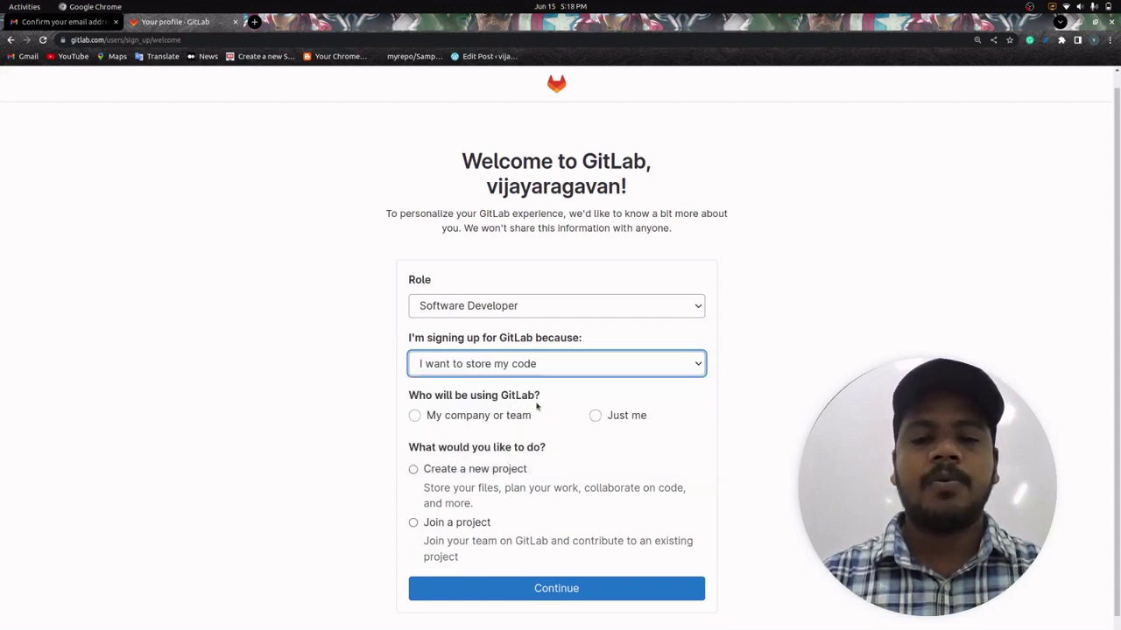
- Specify "Just me" as who will be using GitLab and "Create a new project" as what to do
{"action": "scroll", "coordinate": [537, 405], "scroll_direction": "down", "scroll_amount": 1}
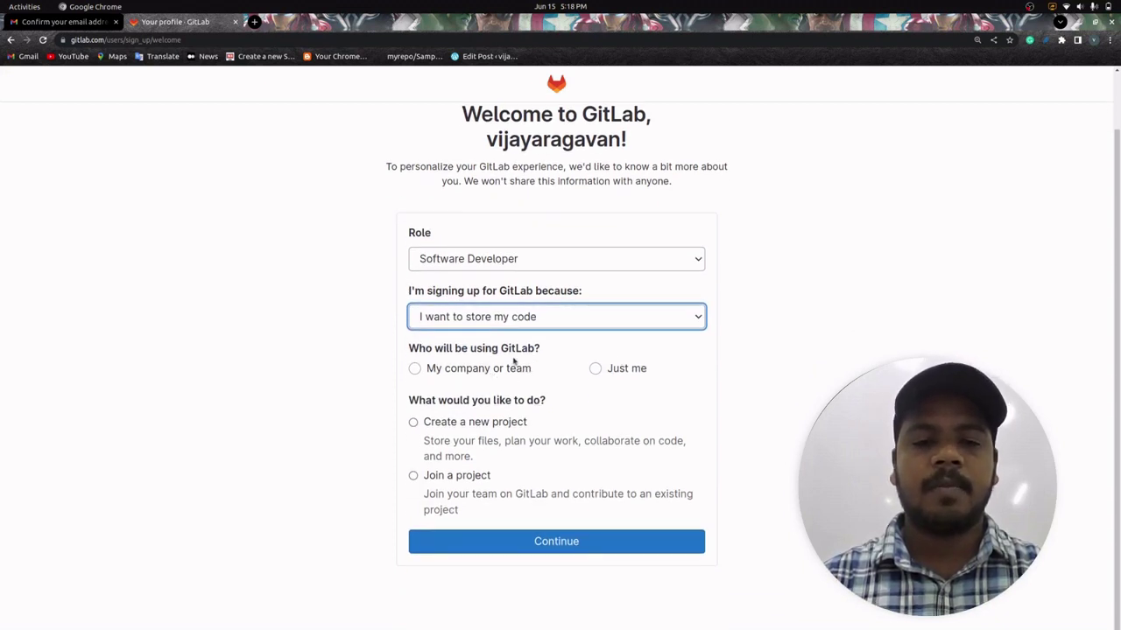
{"action": "left_click", "coordinate": [598, 371]}
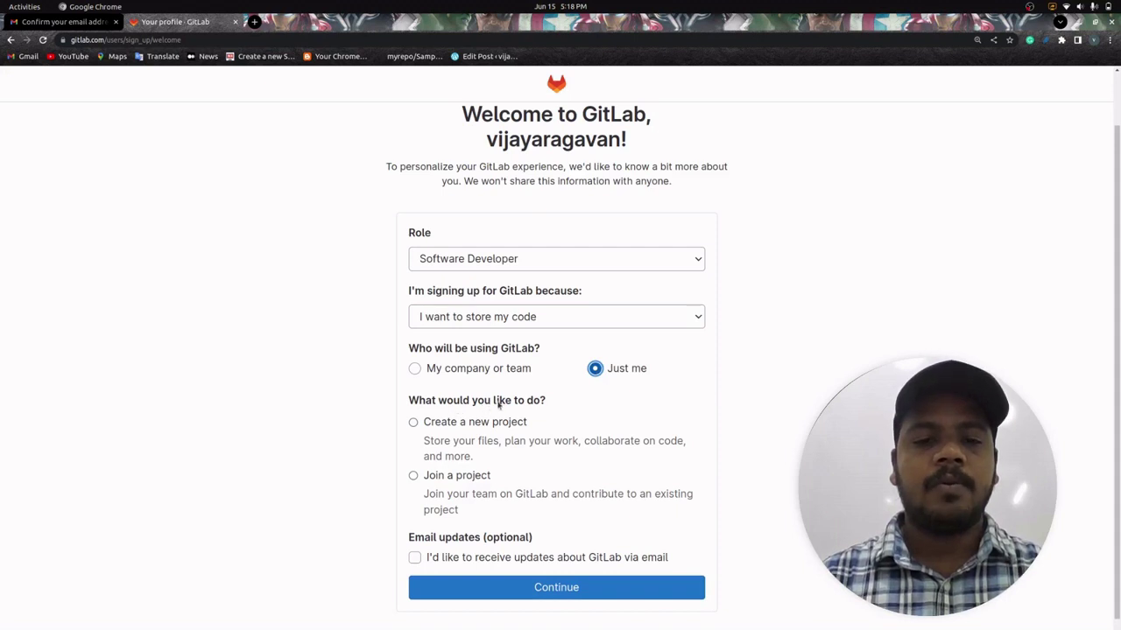
{"action": "scroll", "coordinate": [556, 402], "scroll_direction": "down", "scroll_amount": 1}
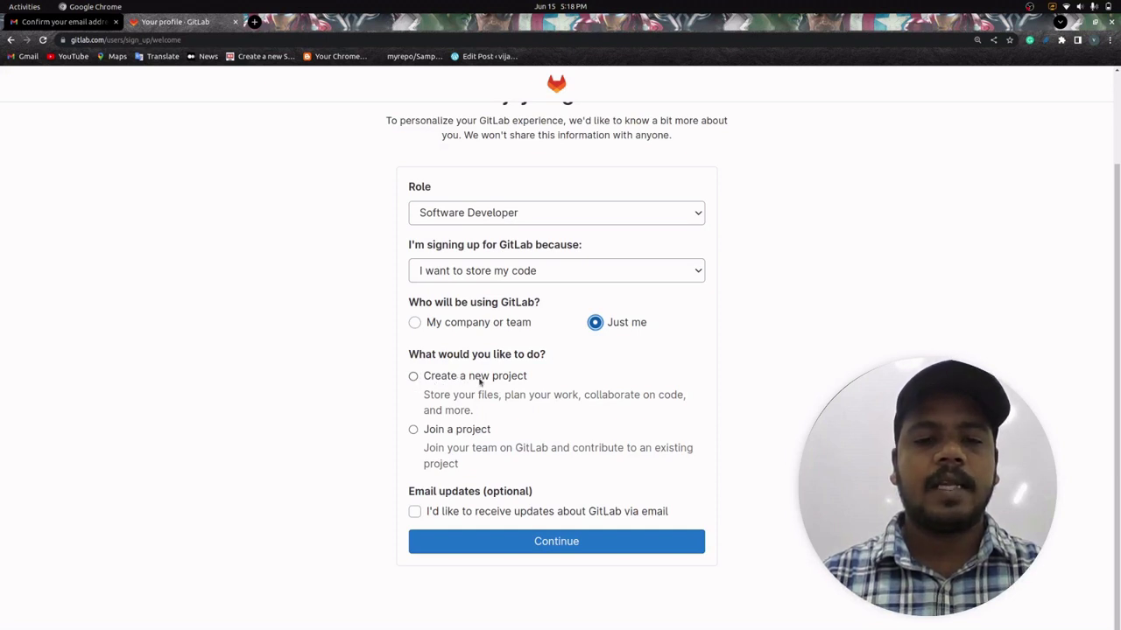
{"action": "left_click", "coordinate": [413, 376]}
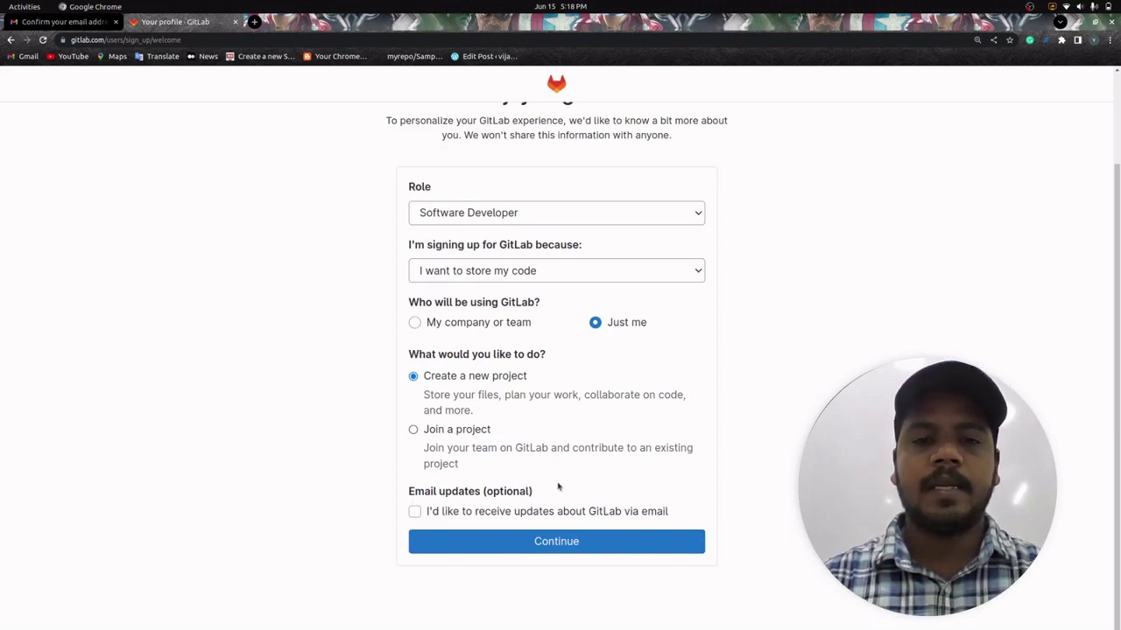
- Opt in to receiving updates about GitLab via email and continue to the first project setup
{"action": "scroll", "coordinate": [558, 488], "scroll_direction": "up", "scroll_amount": 2}
{"action": "scroll", "coordinate": [558, 487], "scroll_direction": "down", "scroll_amount": 2}
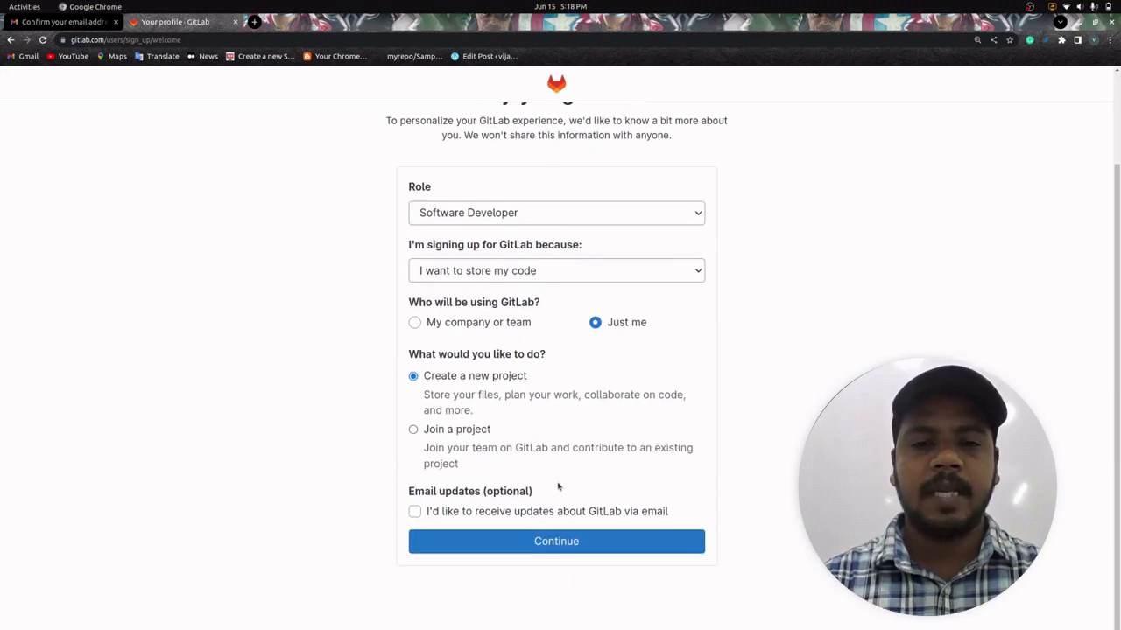
{"action": "left_click", "coordinate": [415, 512]}
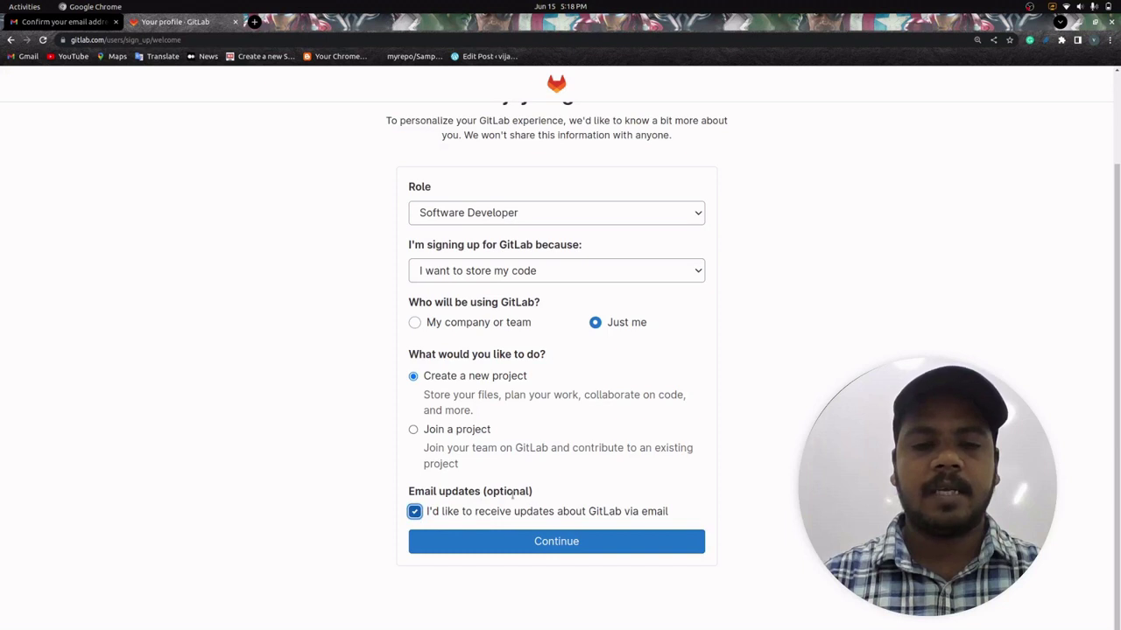
{"action": "left_click", "coordinate": [564, 544]}
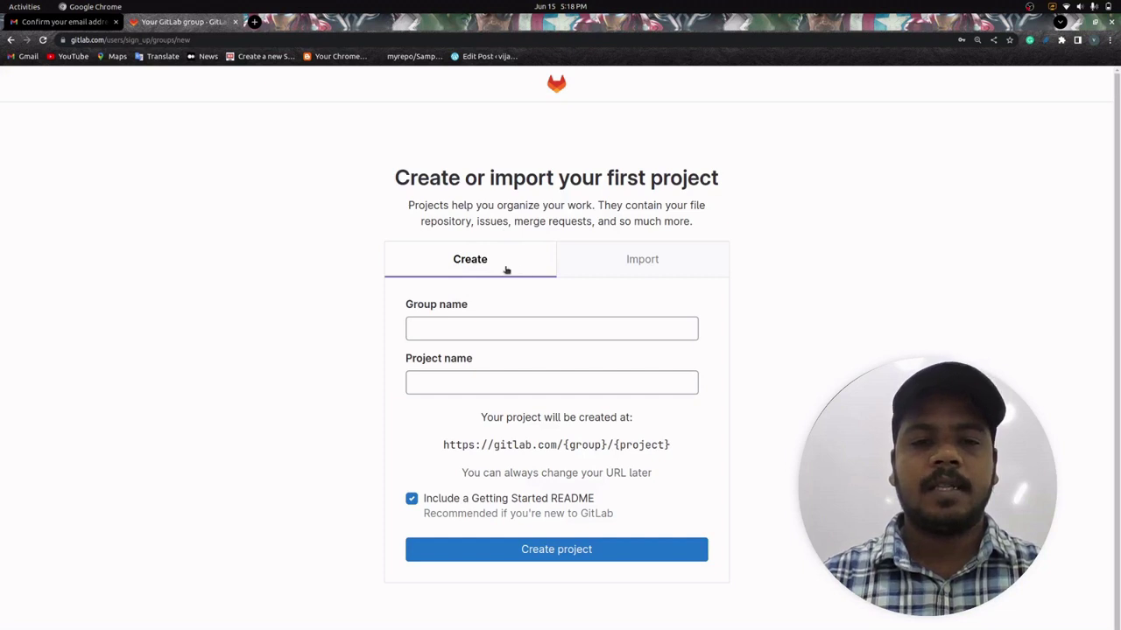
- Look through the options for importing a first project, and return to the form for creating one
{"action": "left_click", "coordinate": [652, 264]}
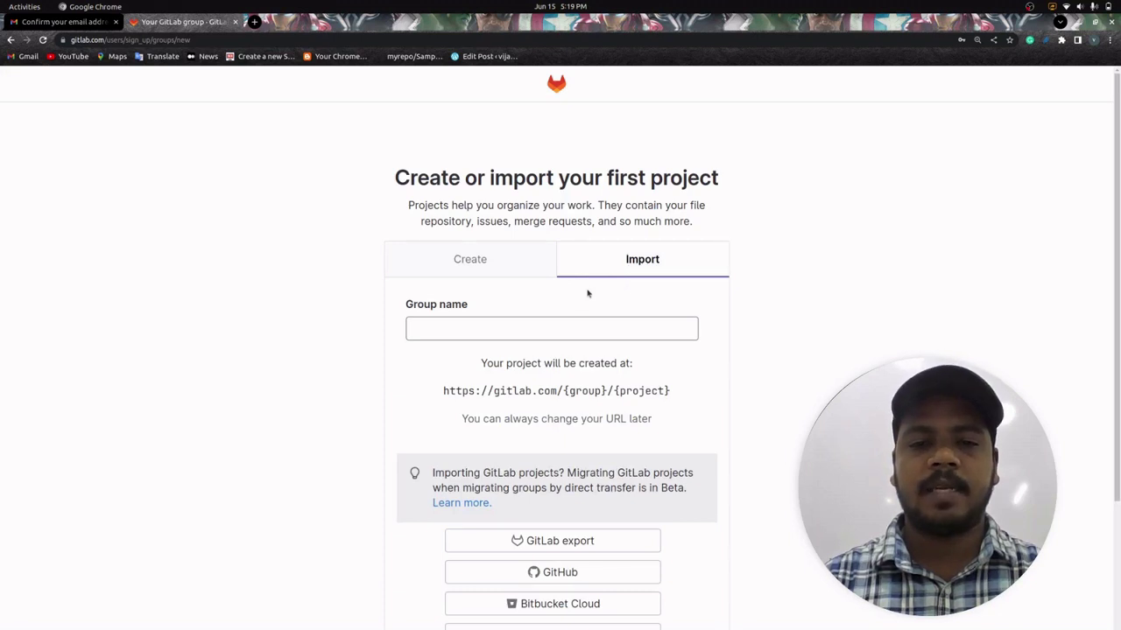
{"action": "scroll", "coordinate": [587, 294], "scroll_direction": "down", "scroll_amount": 2}
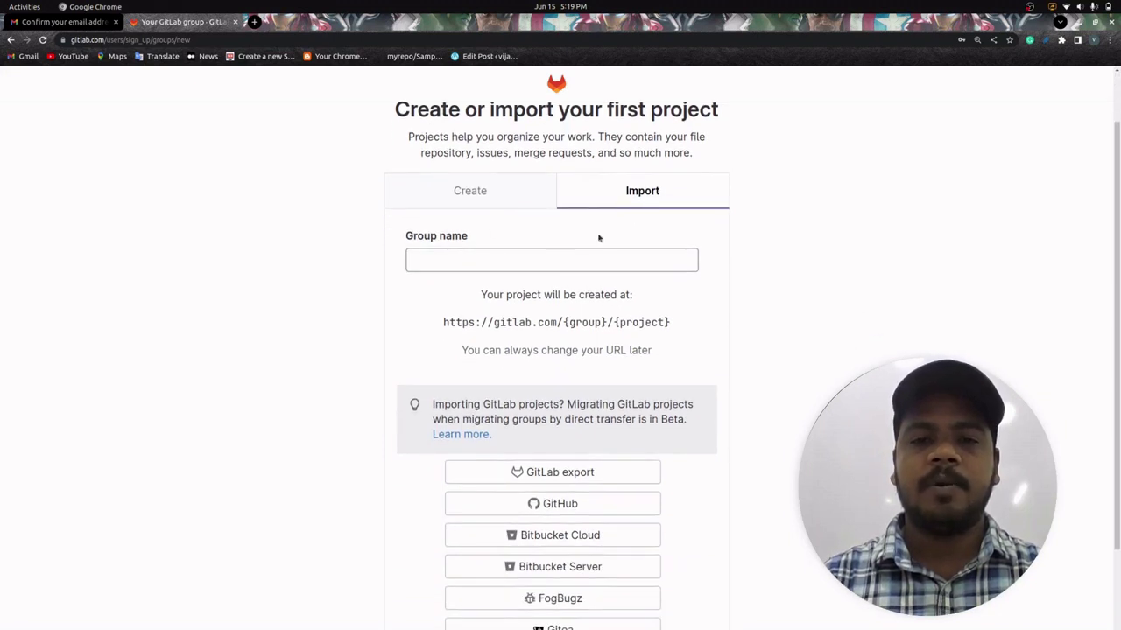
{"action": "left_click", "coordinate": [494, 201]}
- Set the new project's group name to the saved suggestion learn_prog_laguages
{"action": "left_click", "coordinate": [439, 312]}
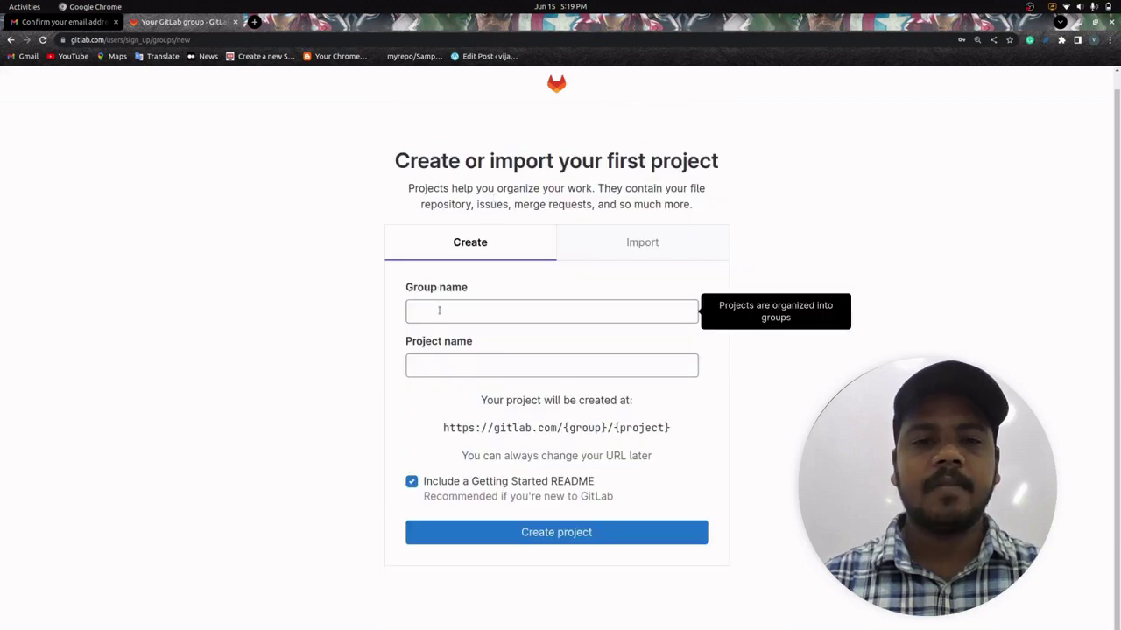
{"action": "left_click", "coordinate": [427, 367]}
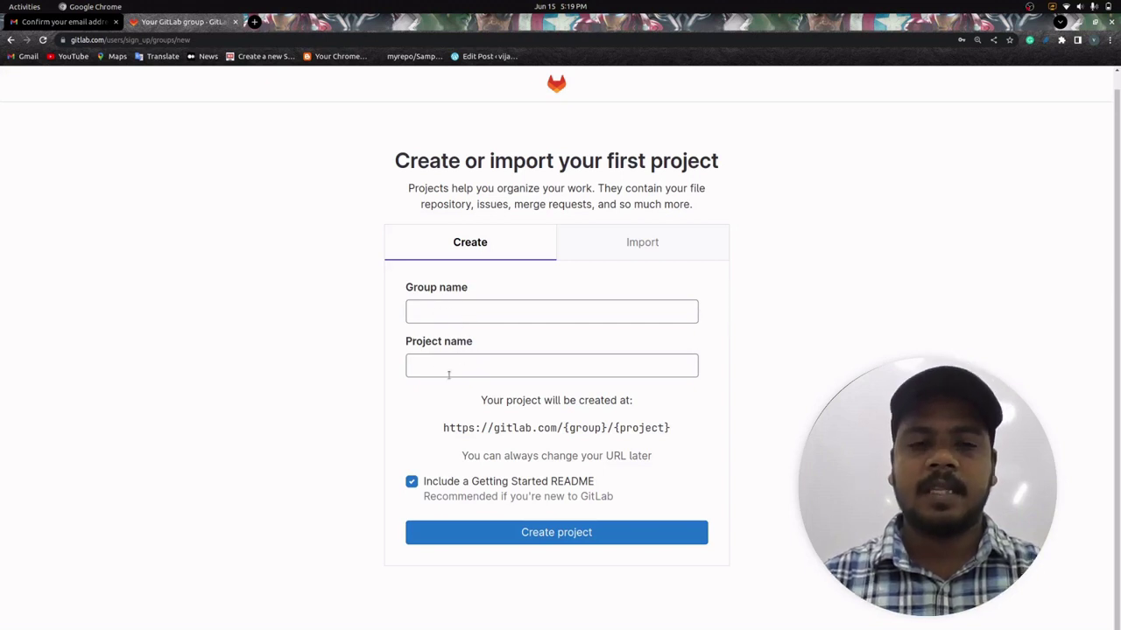
{"action": "left_click", "coordinate": [452, 303]}
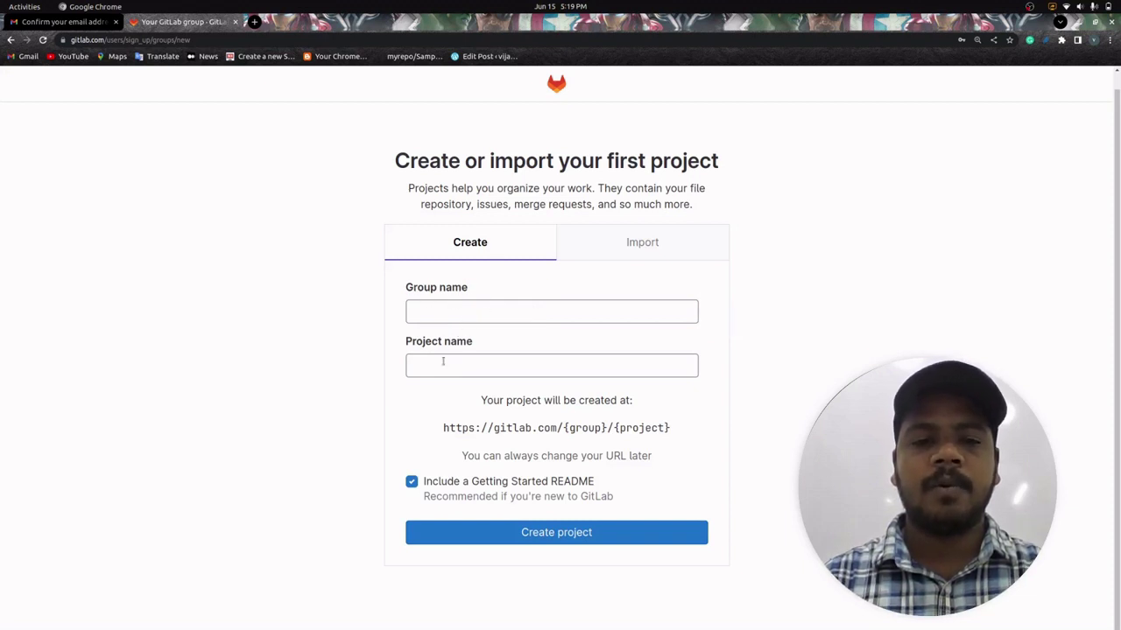
{"action": "left_click", "coordinate": [442, 307]}
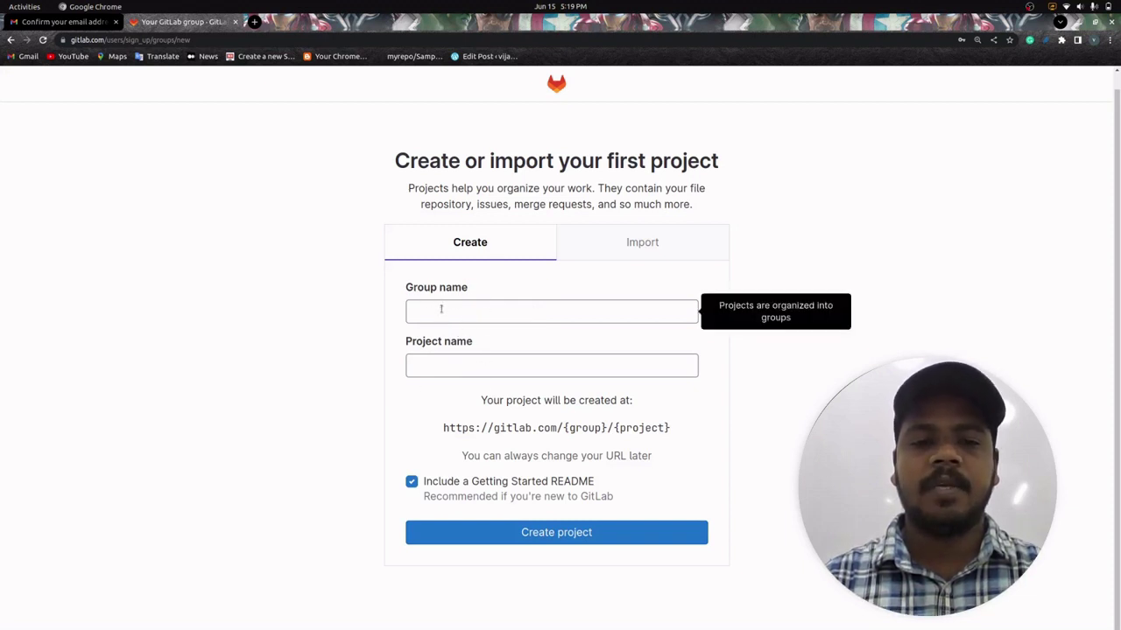
{"action": "left_click", "coordinate": [441, 309]}
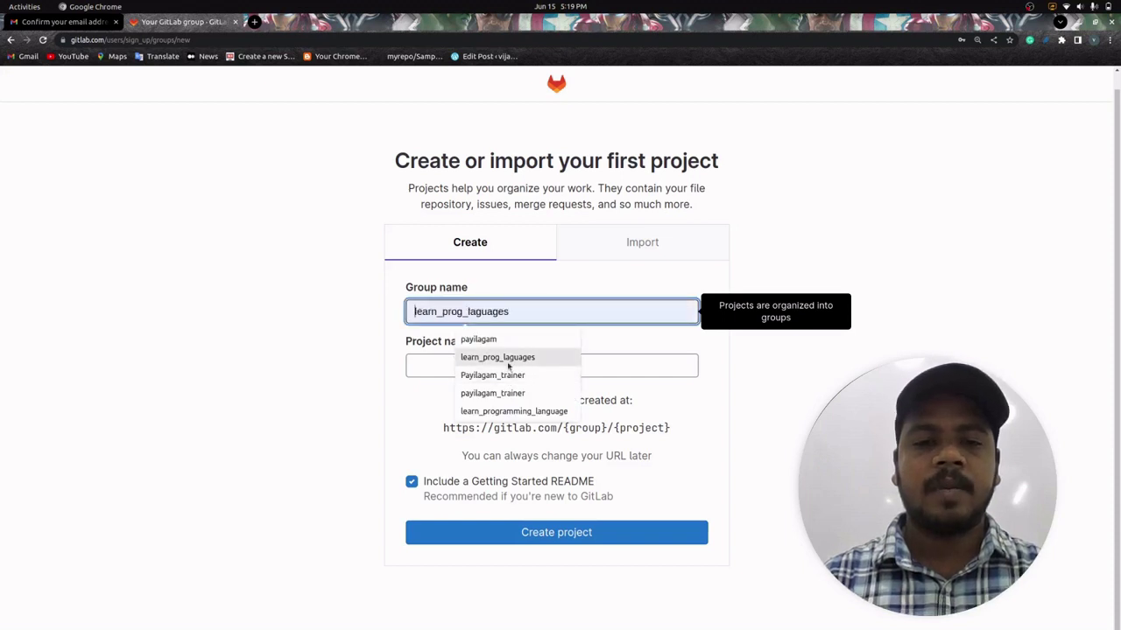
{"action": "left_click", "coordinate": [504, 358]}
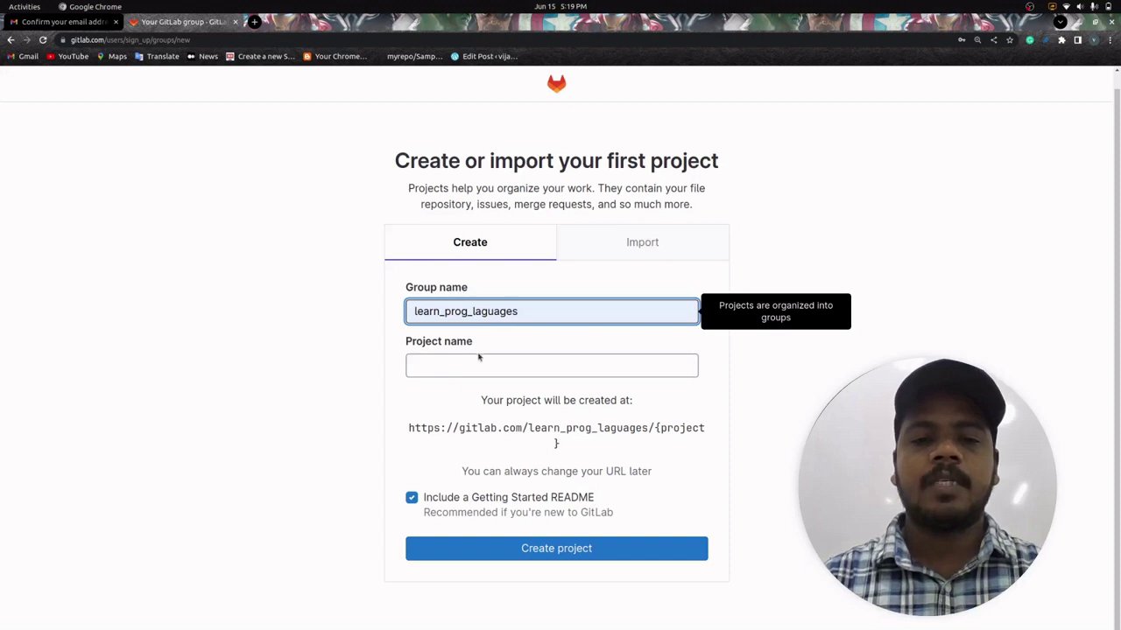
- Set the project name to the saved suggestion Java, and check the group and project parts of the resulting URL
{"action": "left_click", "coordinate": [447, 368]}
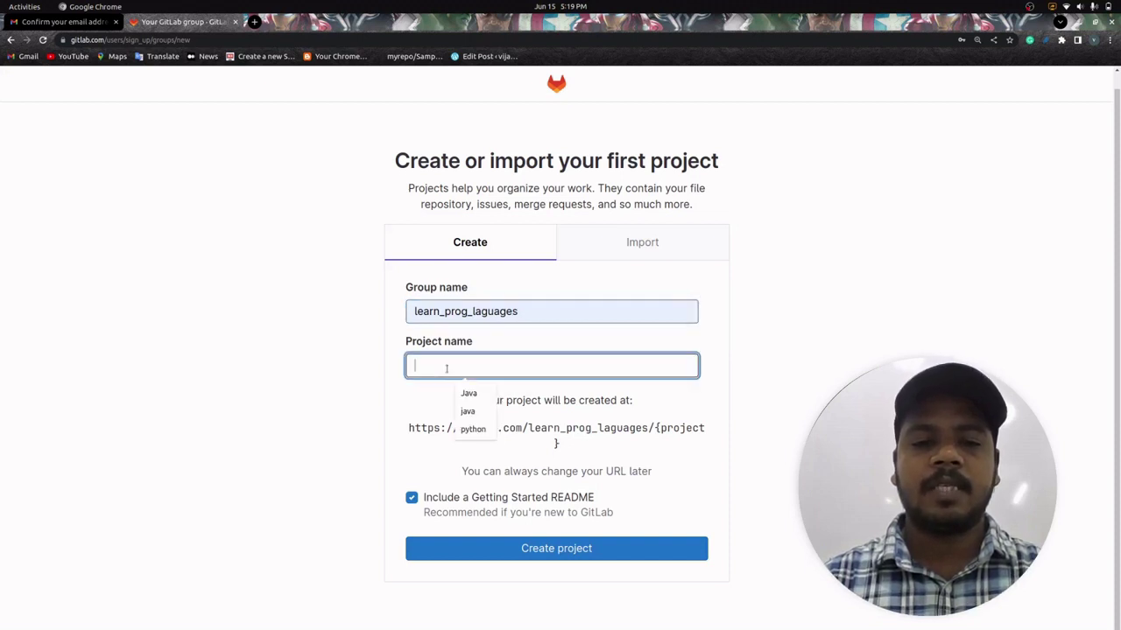
{"action": "left_click", "coordinate": [482, 395]}
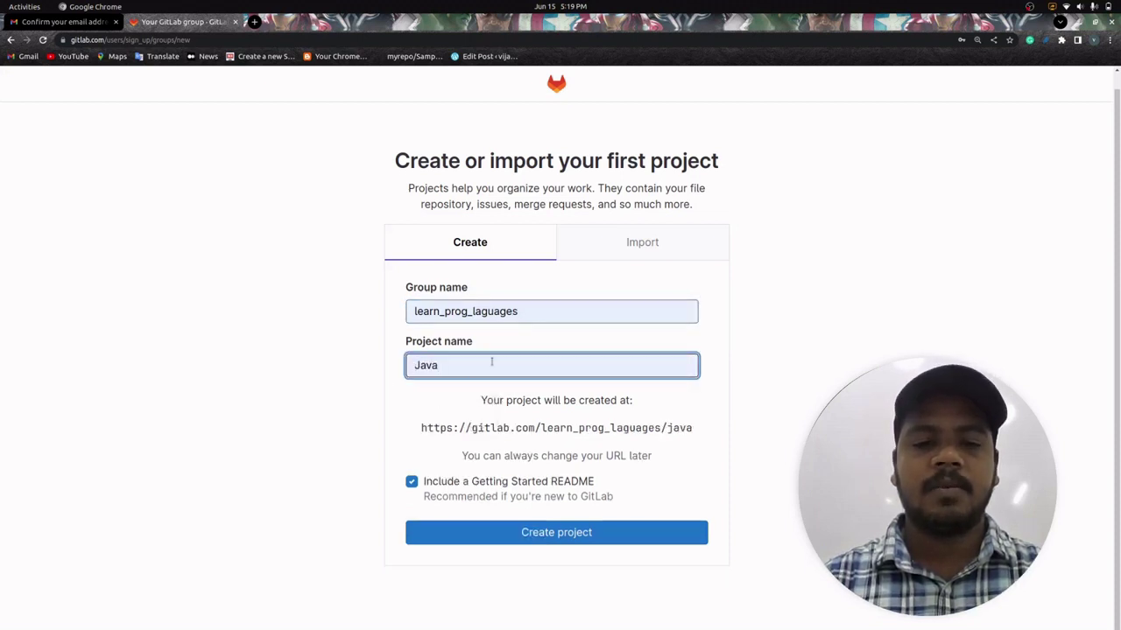
{"action": "left_click", "coordinate": [605, 340]}
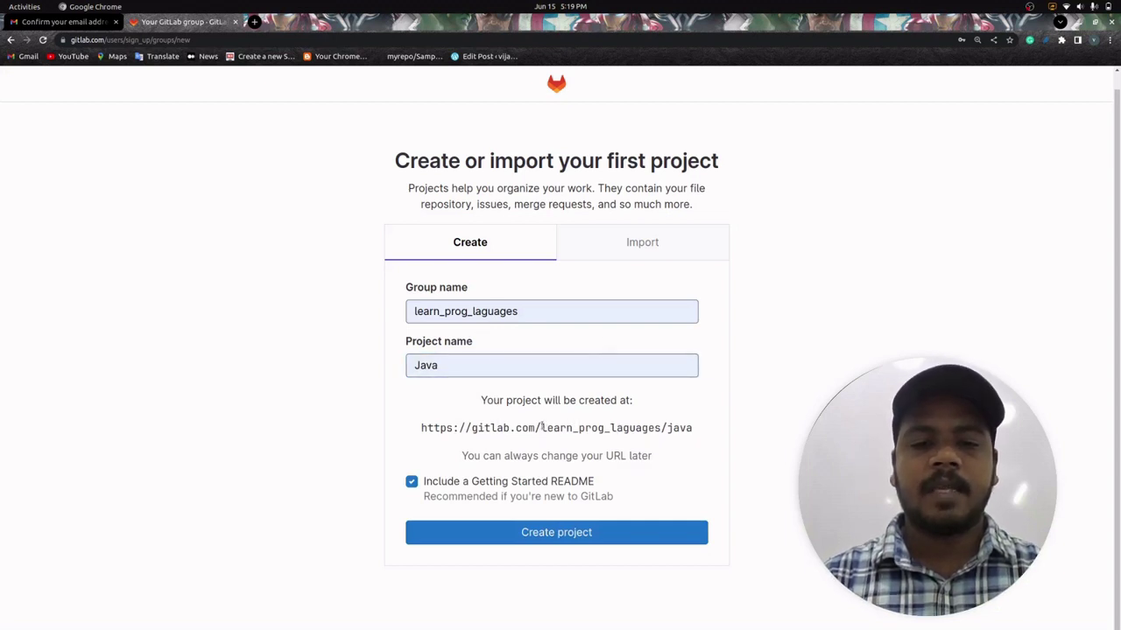
{"action": "left_click_drag", "start_coordinate": [541, 428], "coordinate": [667, 428]}
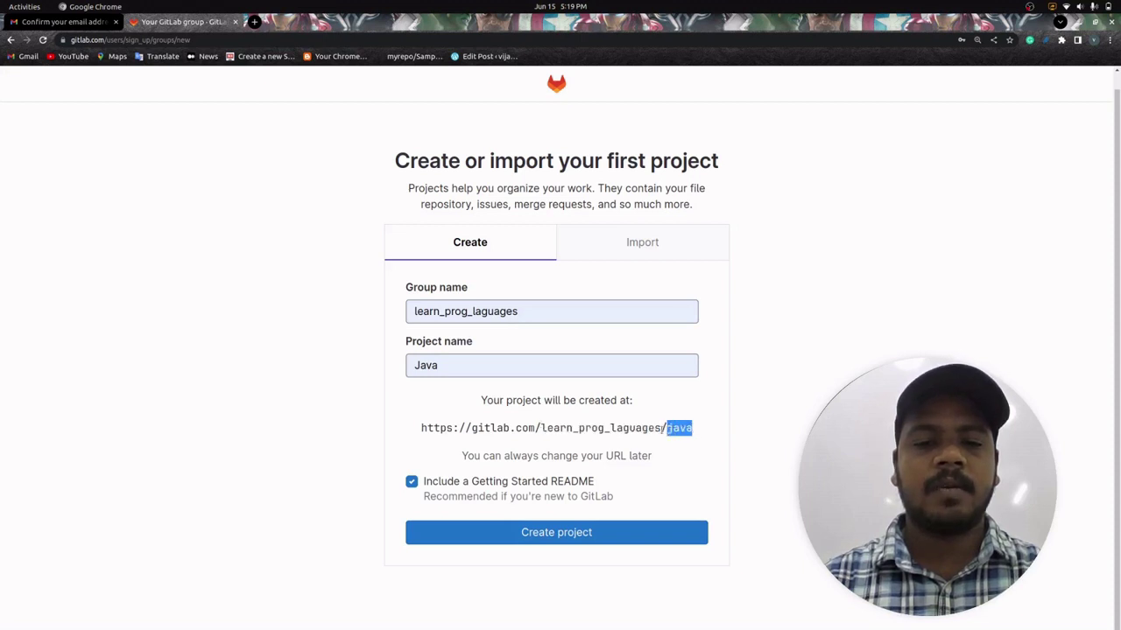
{"action": "left_click", "coordinate": [629, 417]}
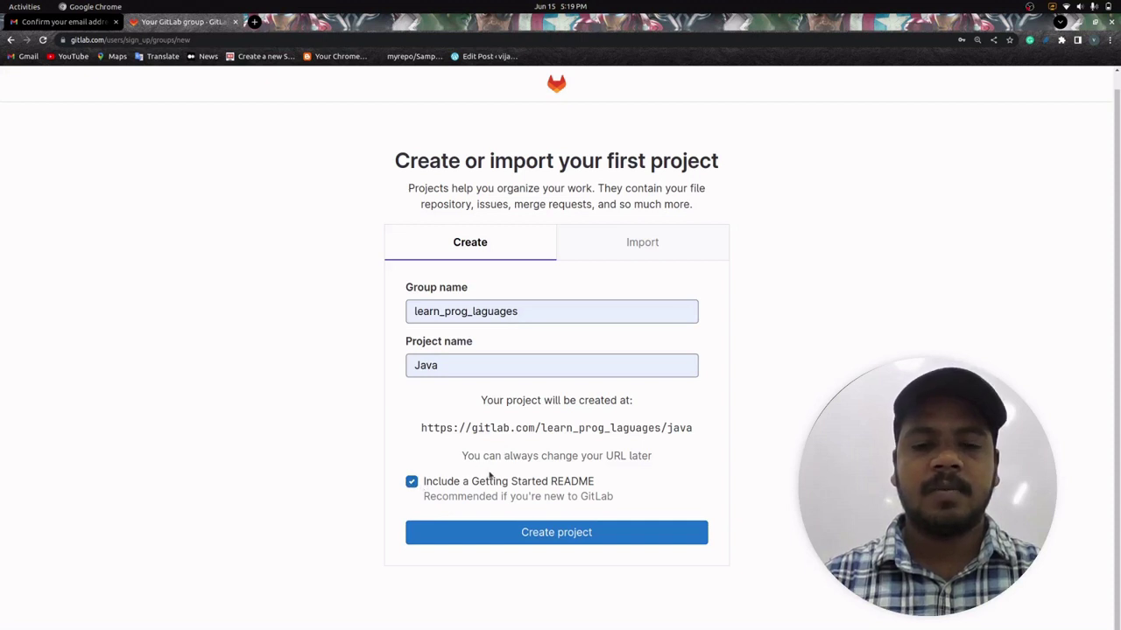
- Create the Java project with its Getting Started README, continue past the introduction, and skip inviting colleagues
{"action": "left_click", "coordinate": [548, 534]}
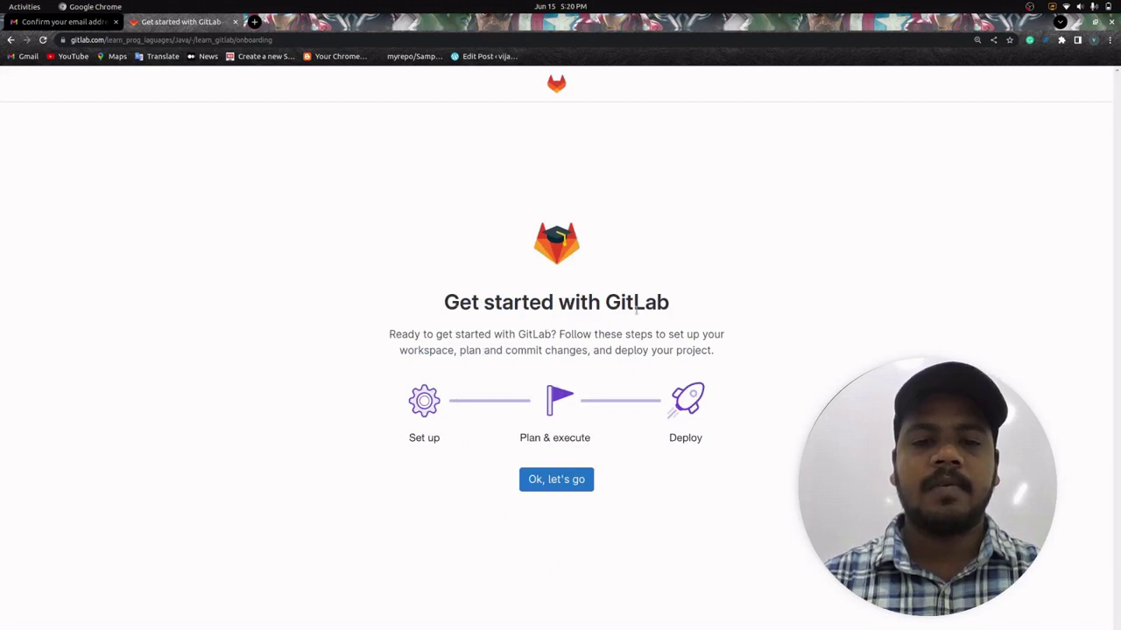
{"action": "left_click_drag", "start_coordinate": [677, 314], "coordinate": [496, 305]}
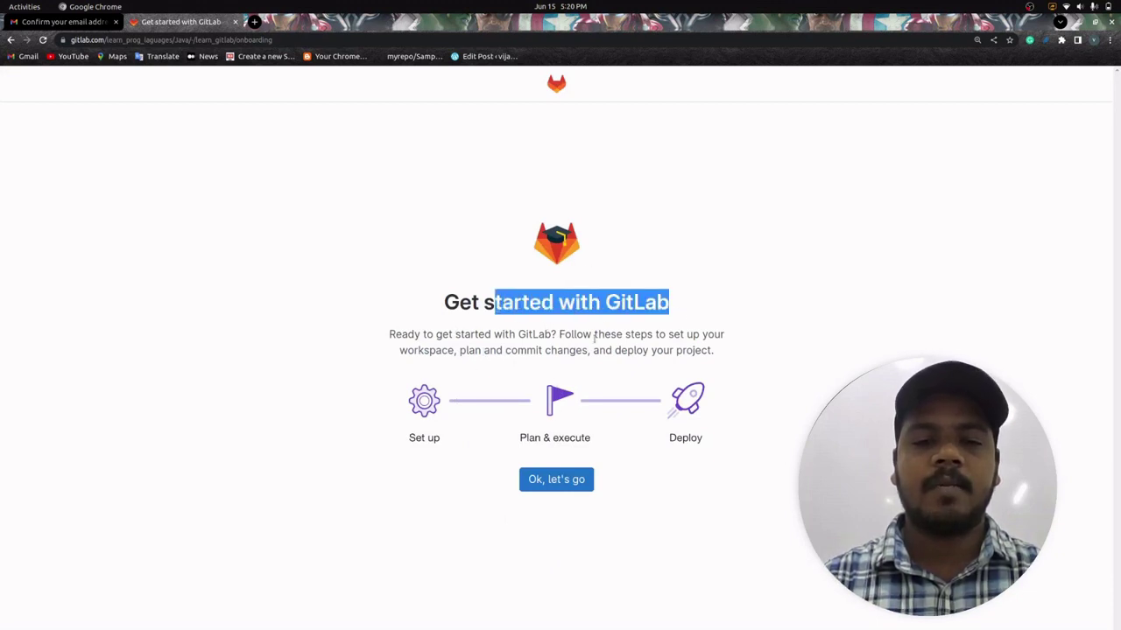
{"action": "left_click", "coordinate": [563, 485]}
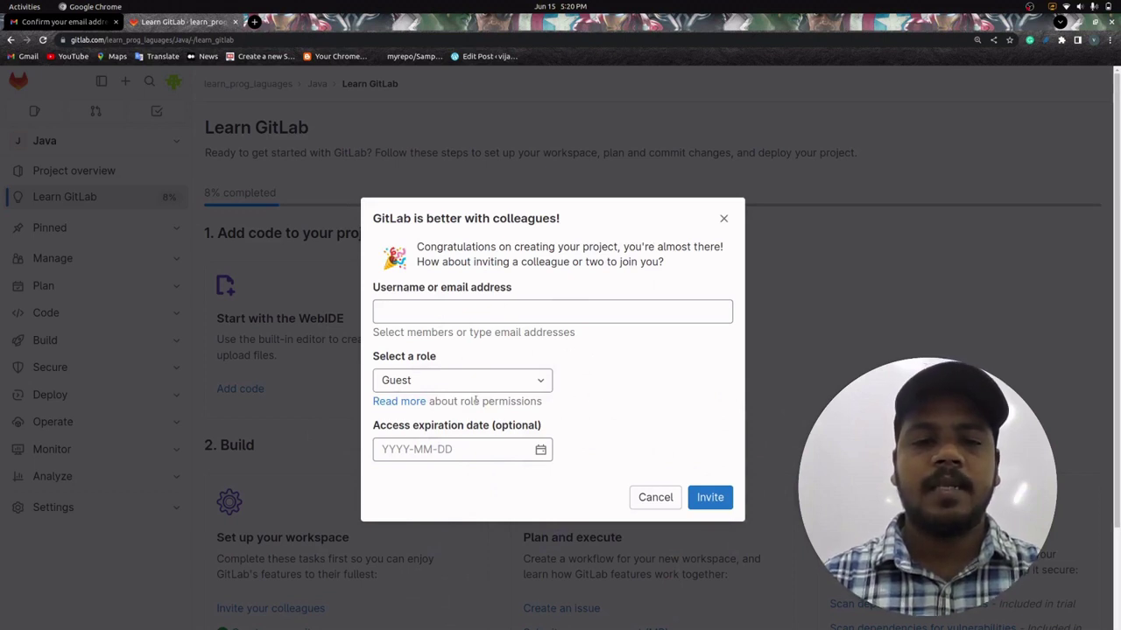
{"action": "left_click", "coordinate": [655, 497]}
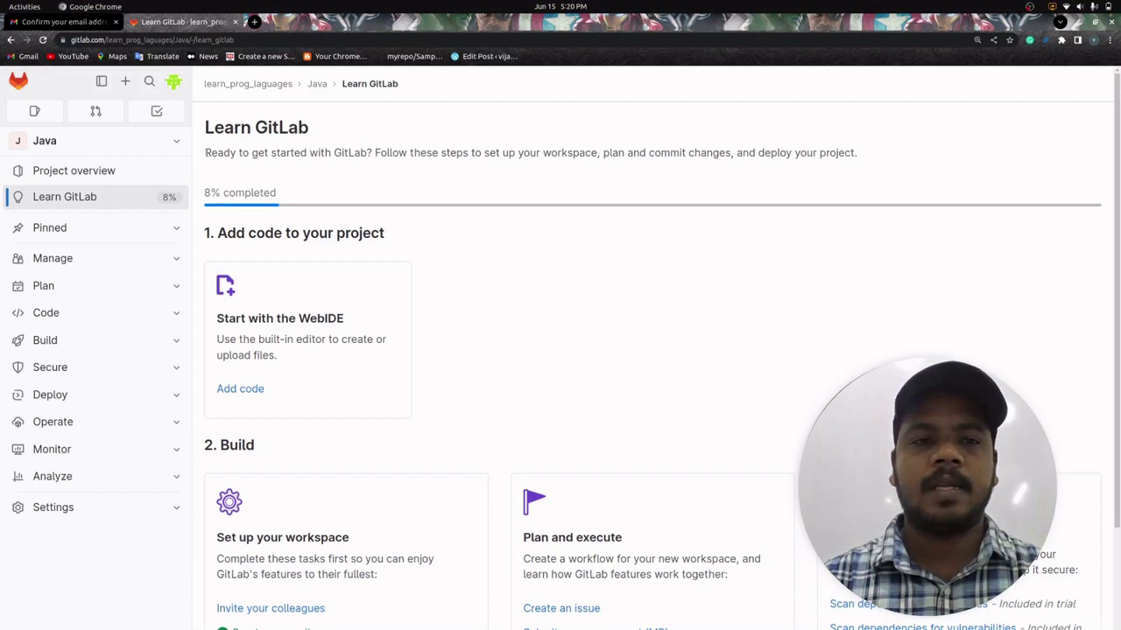
- Open the learn_prog_laguages group from the list of all your groups
{"action": "left_click", "coordinate": [117, 144]}
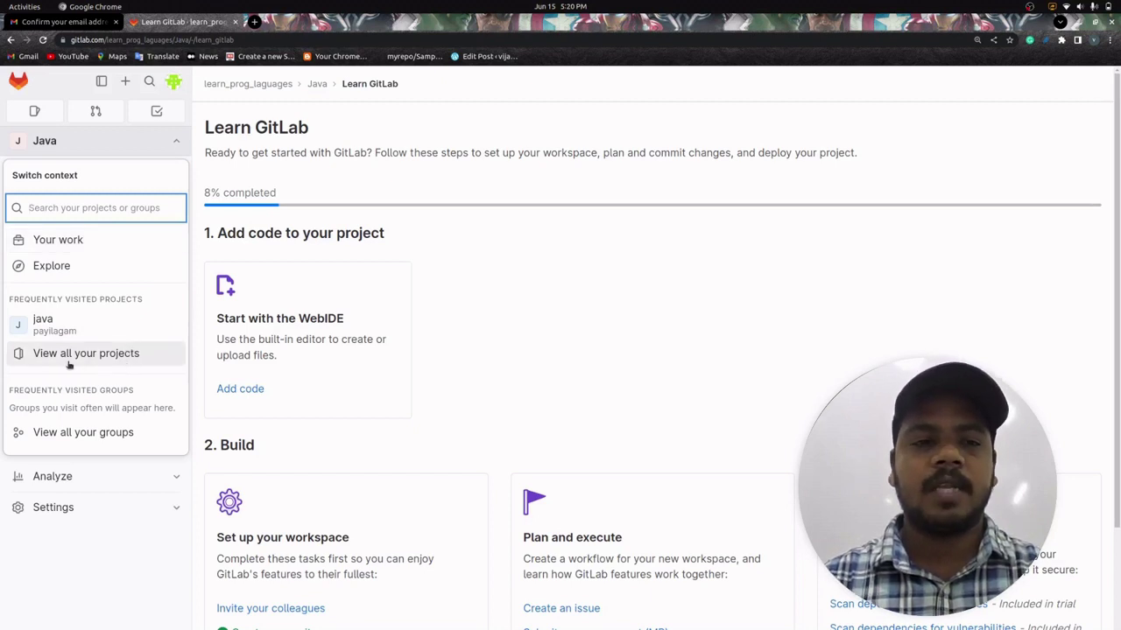
{"action": "left_click", "coordinate": [116, 440]}
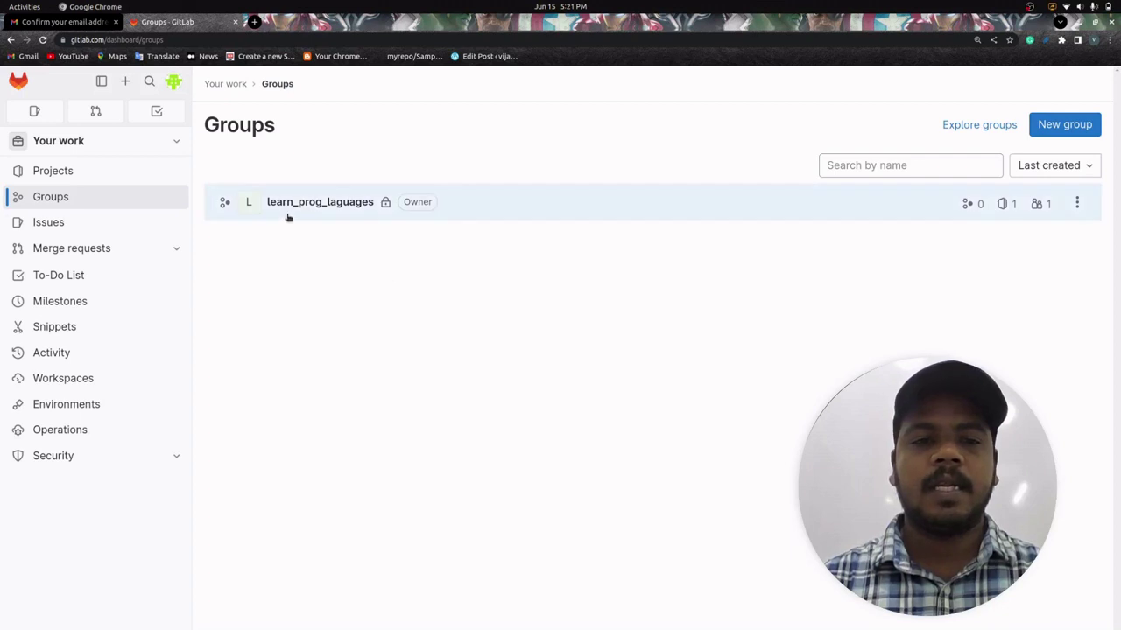
{"action": "left_click", "coordinate": [339, 204]}
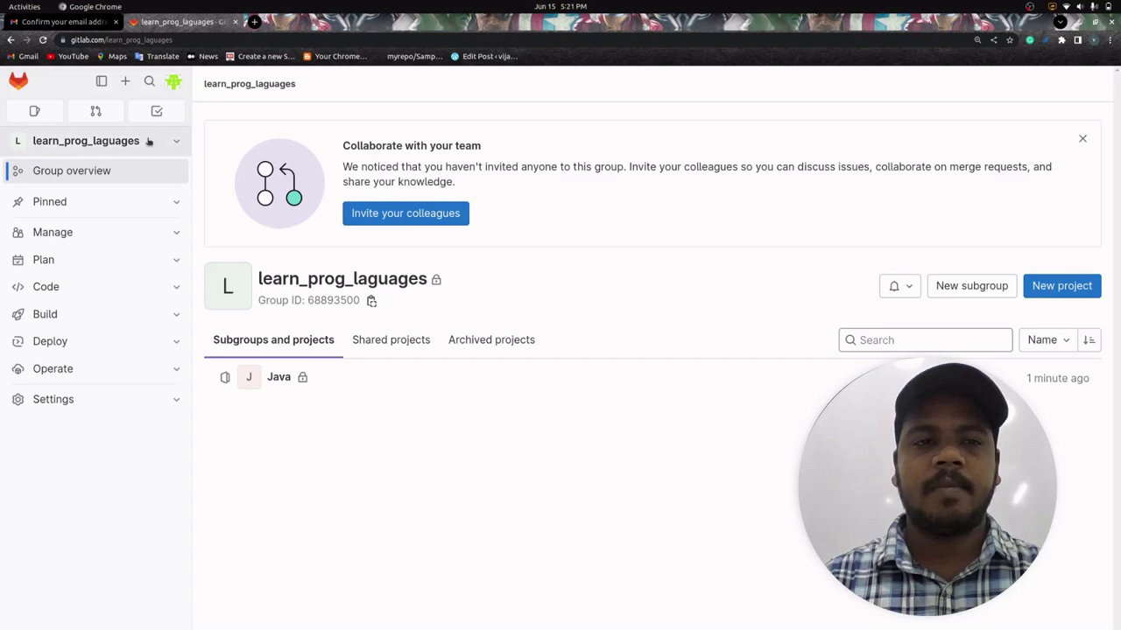
- Start a new blank project within the learn_prog_laguages group and enter the saved suggestion python as its name
{"action": "left_click", "coordinate": [125, 82]}
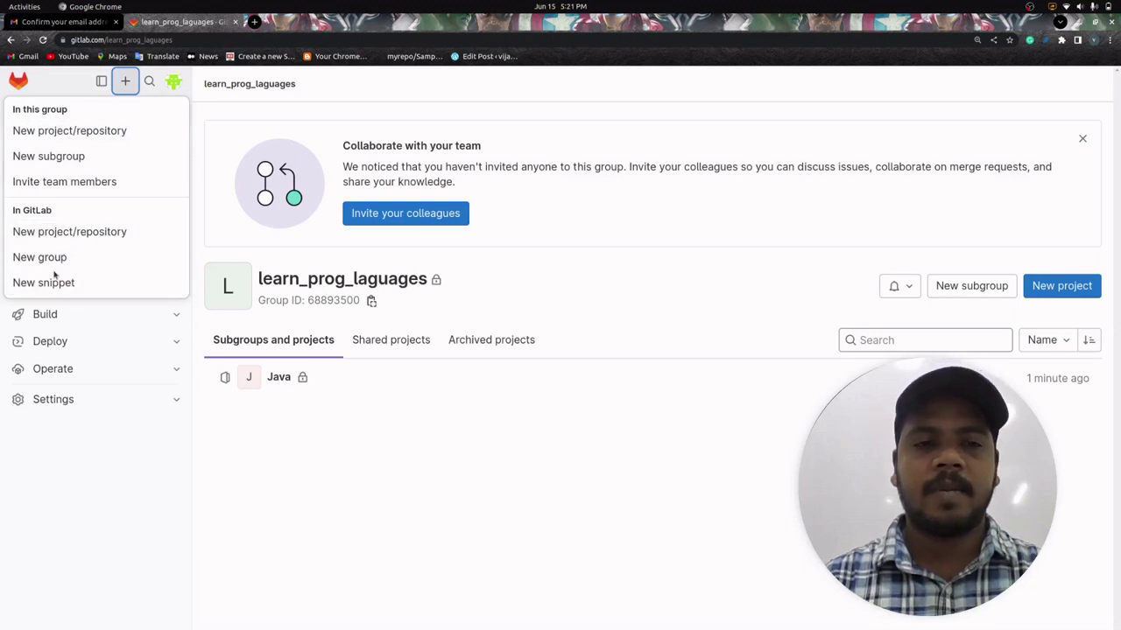
{"action": "left_click", "coordinate": [67, 131]}
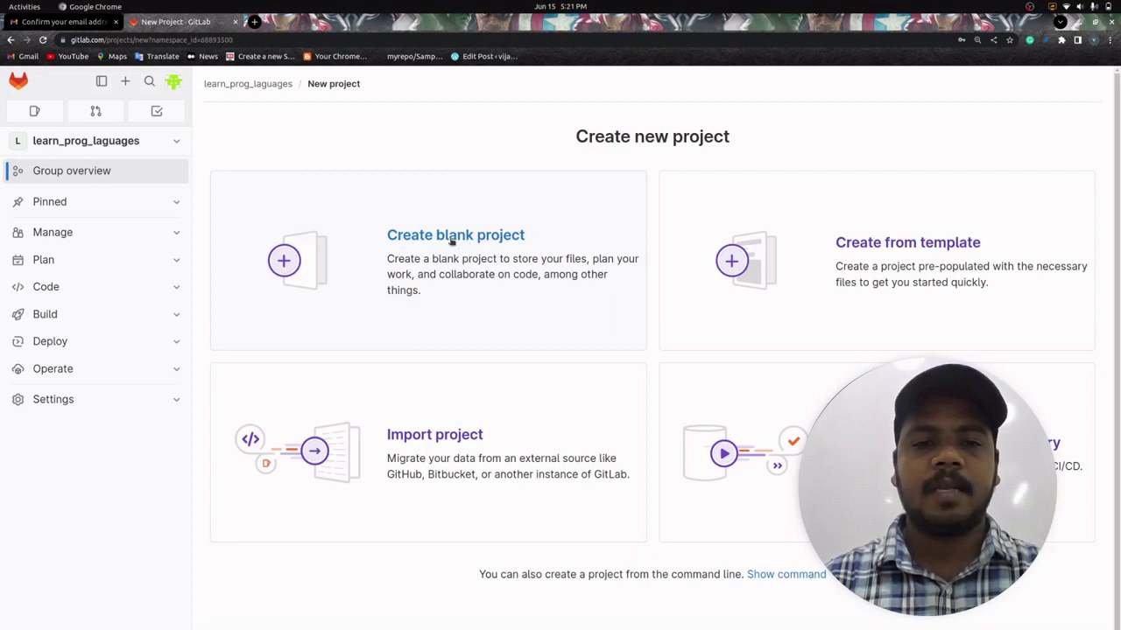
{"action": "left_click", "coordinate": [486, 237]}
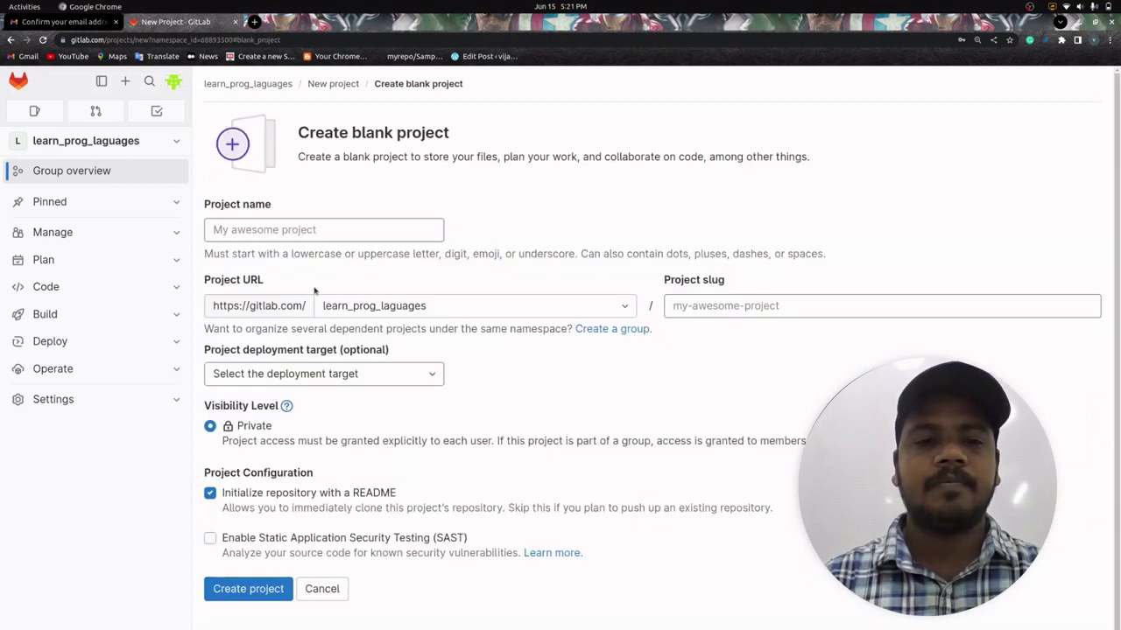
{"action": "left_click", "coordinate": [282, 229]}
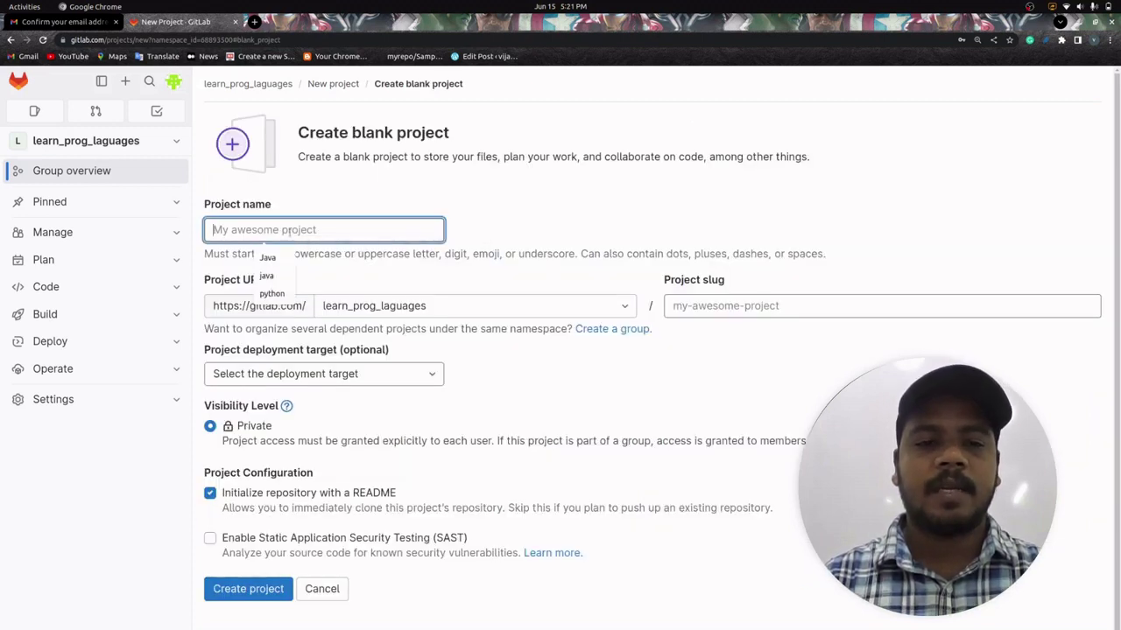
{"action": "left_click", "coordinate": [286, 296]}
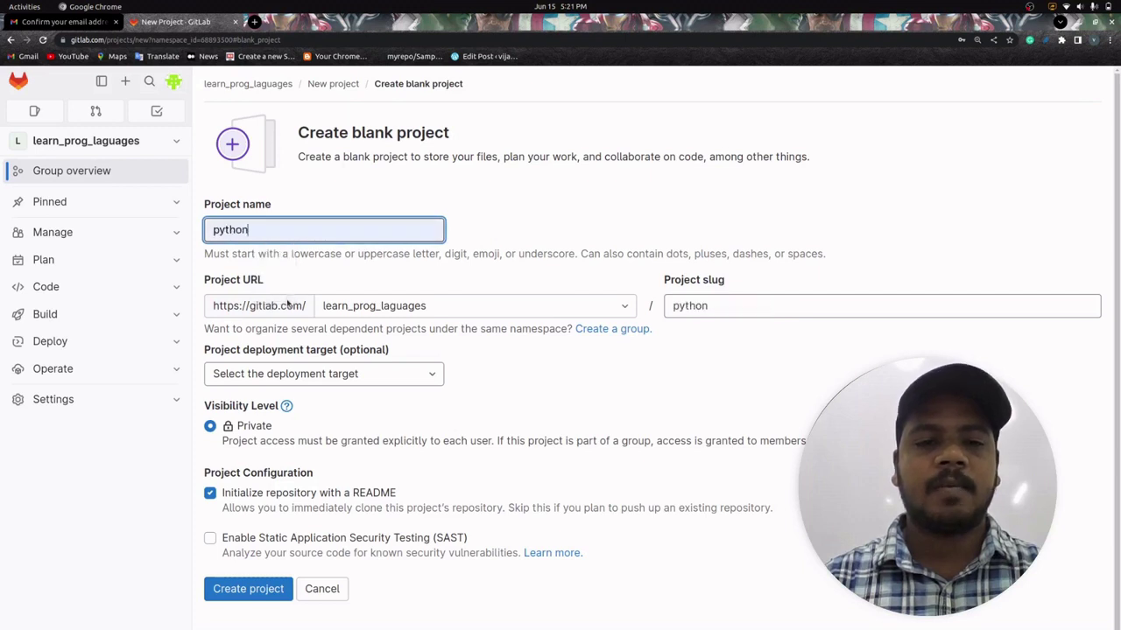
{"action": "left_click", "coordinate": [520, 221]}
{"action": "scroll", "coordinate": [352, 256], "scroll_direction": "down", "scroll_amount": 1}
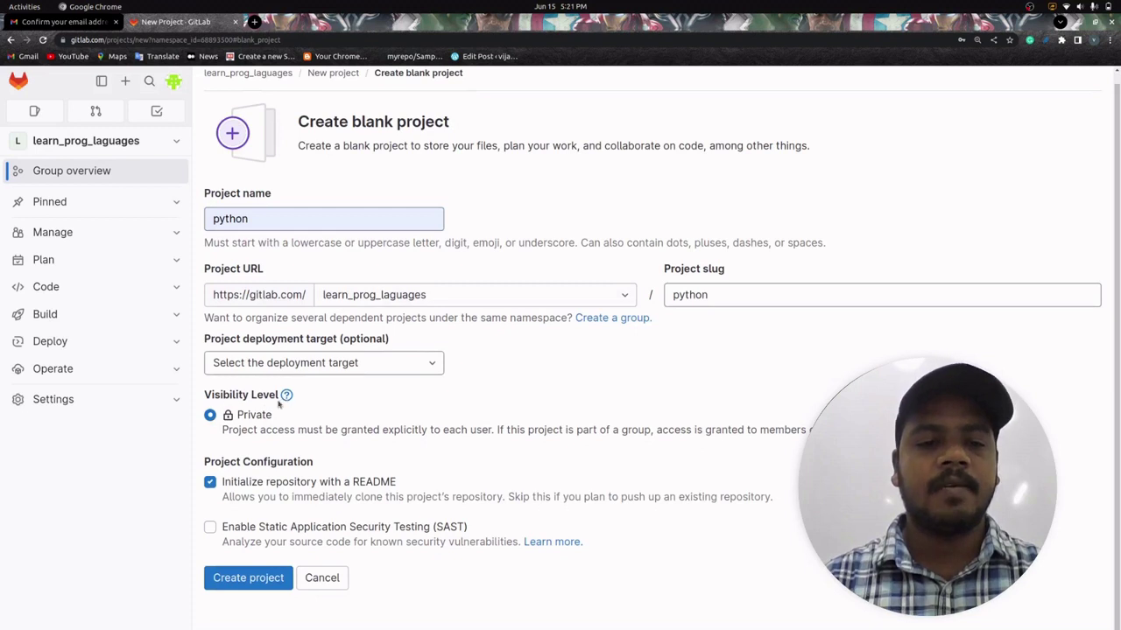
- Review the Private visibility level and the optional deployment target setting for the python project
{"action": "left_click", "coordinate": [210, 416]}
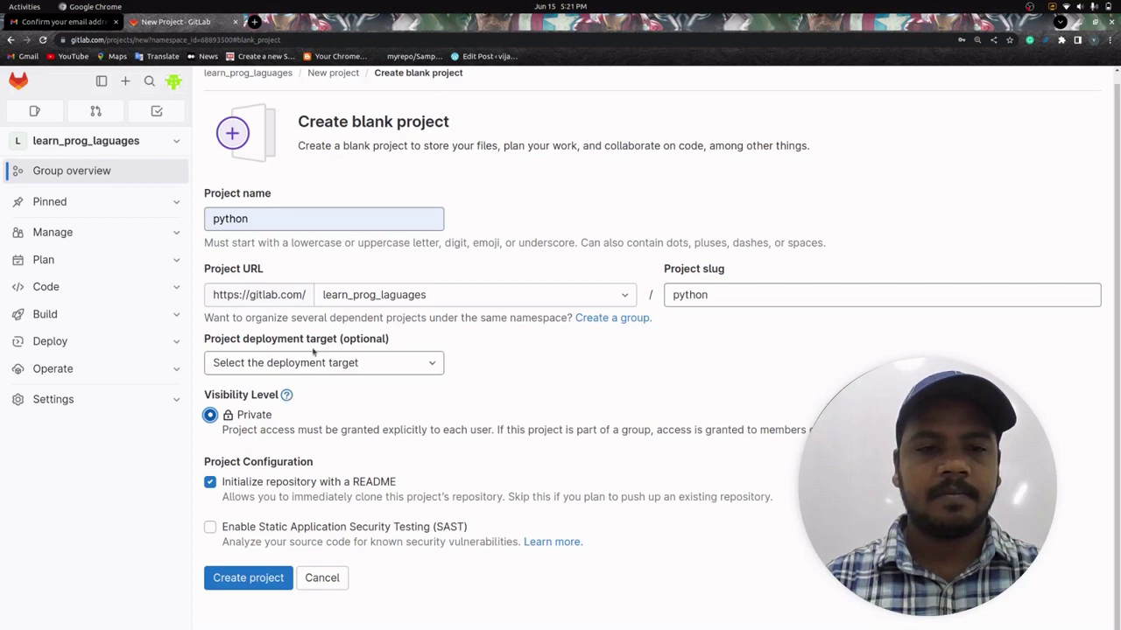
{"action": "left_click", "coordinate": [330, 367]}
{"action": "left_click", "coordinate": [331, 365]}
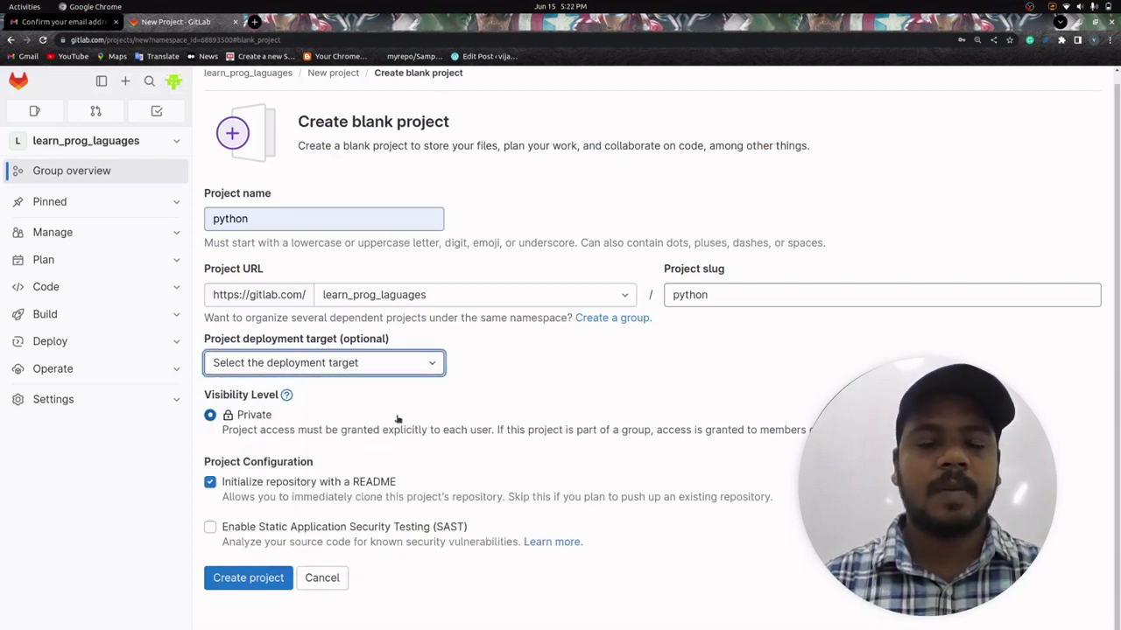
{"action": "scroll", "coordinate": [402, 434], "scroll_direction": "up", "scroll_amount": 1}
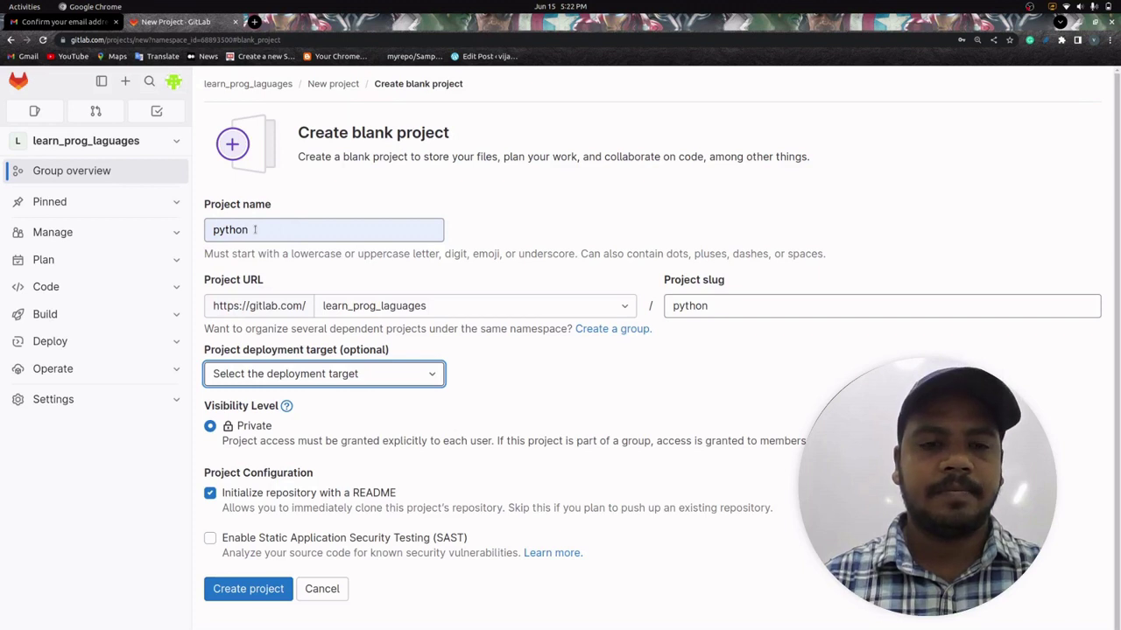
{"action": "left_click_drag", "start_coordinate": [260, 229], "coordinate": [345, 187]}
{"action": "left_click", "coordinate": [350, 187]}
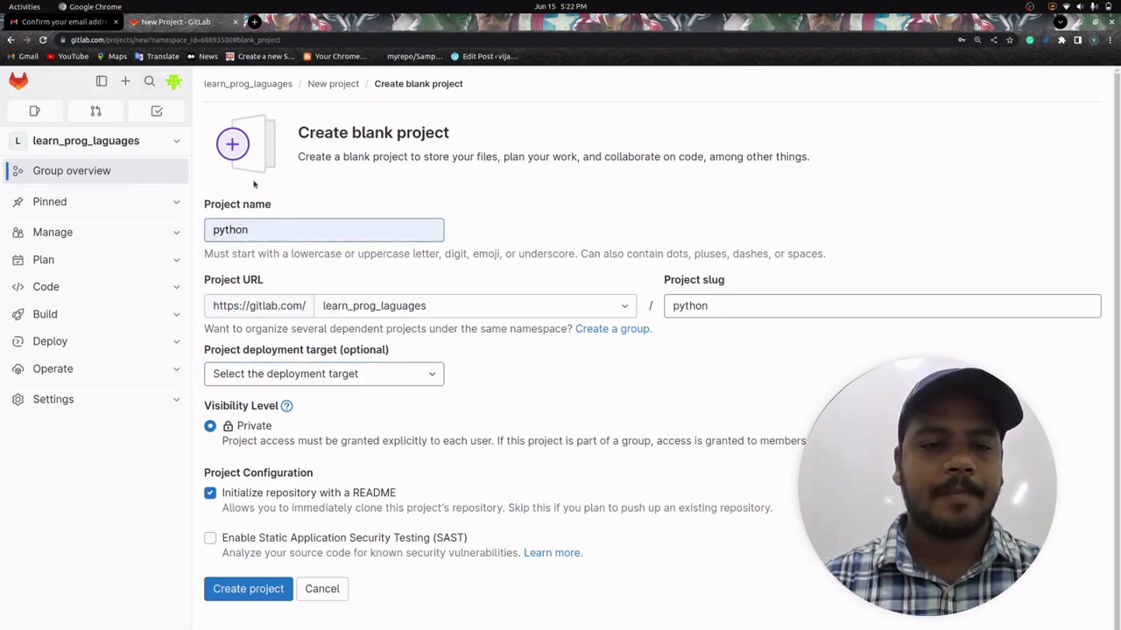
- Return to the project type choices, reopen the blank project form, re-enter the name python, and create the project
{"action": "left_click", "coordinate": [332, 84]}
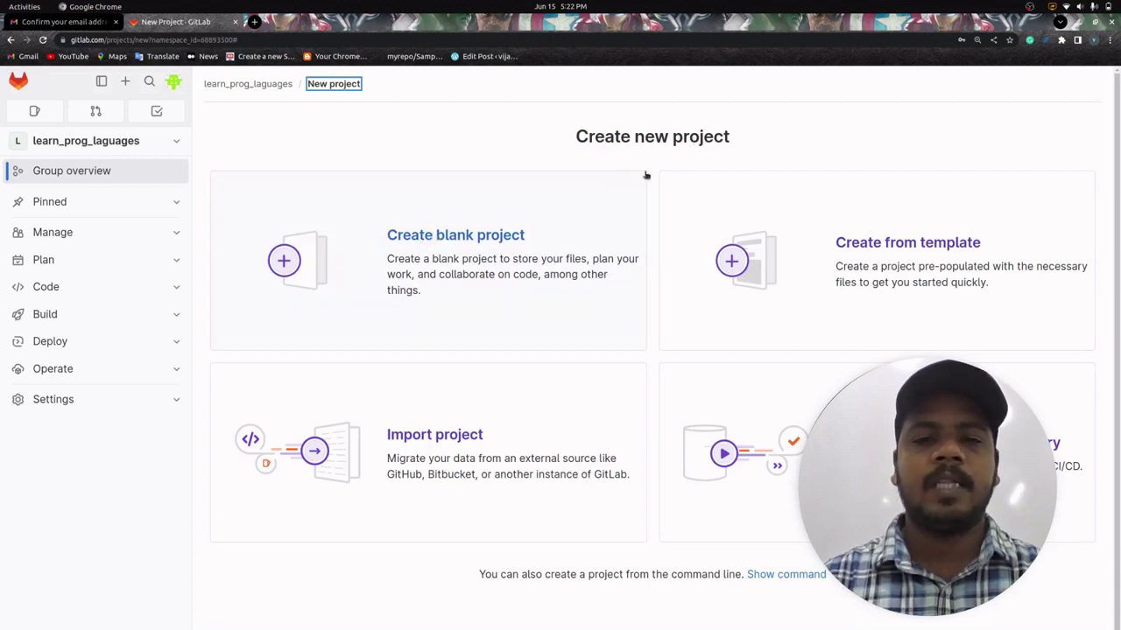
{"action": "left_click", "coordinate": [464, 237]}
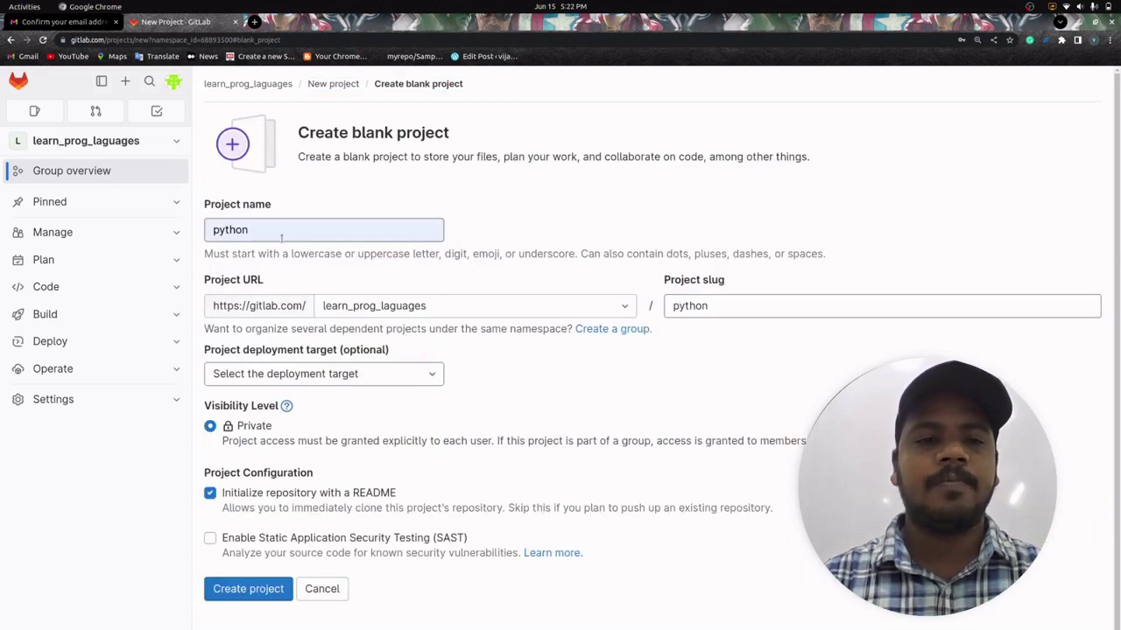
{"action": "left_click_drag", "start_coordinate": [281, 238], "coordinate": [179, 231]}
{"action": "key", "text": "BackSpace"}
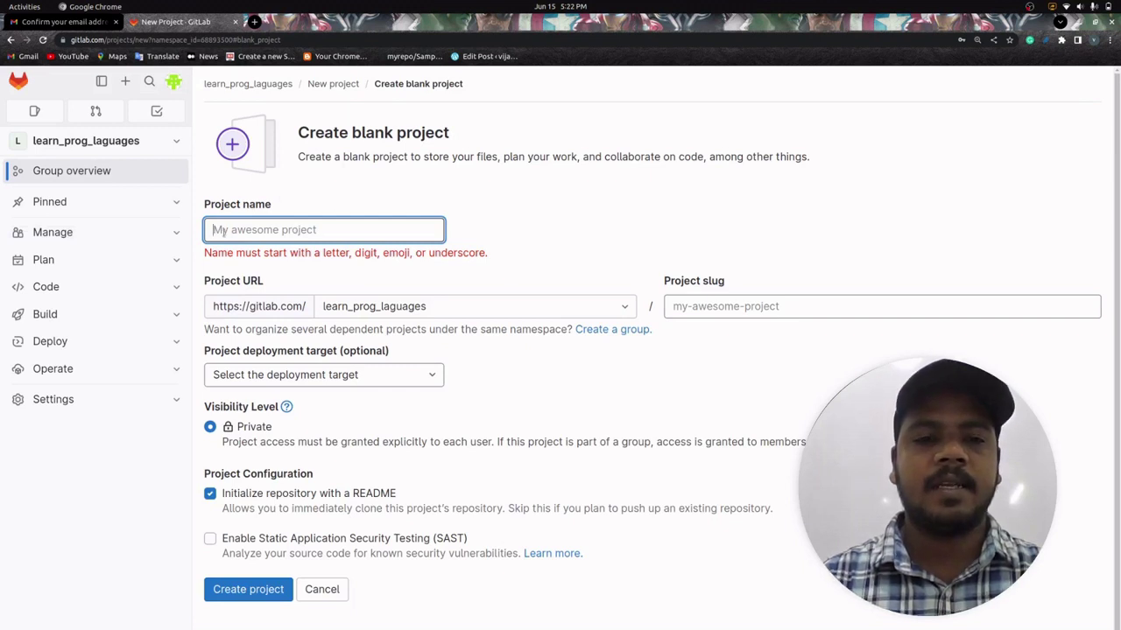
{"action": "type", "text": "p"}
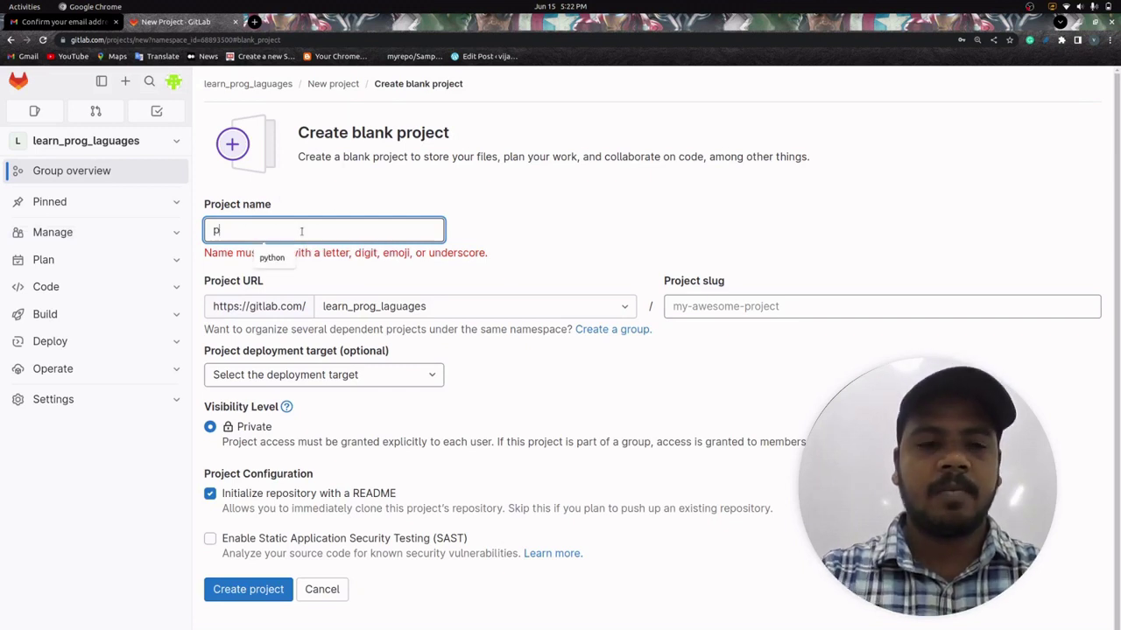
{"action": "key", "text": "Down"}
{"action": "key", "text": "Return"}
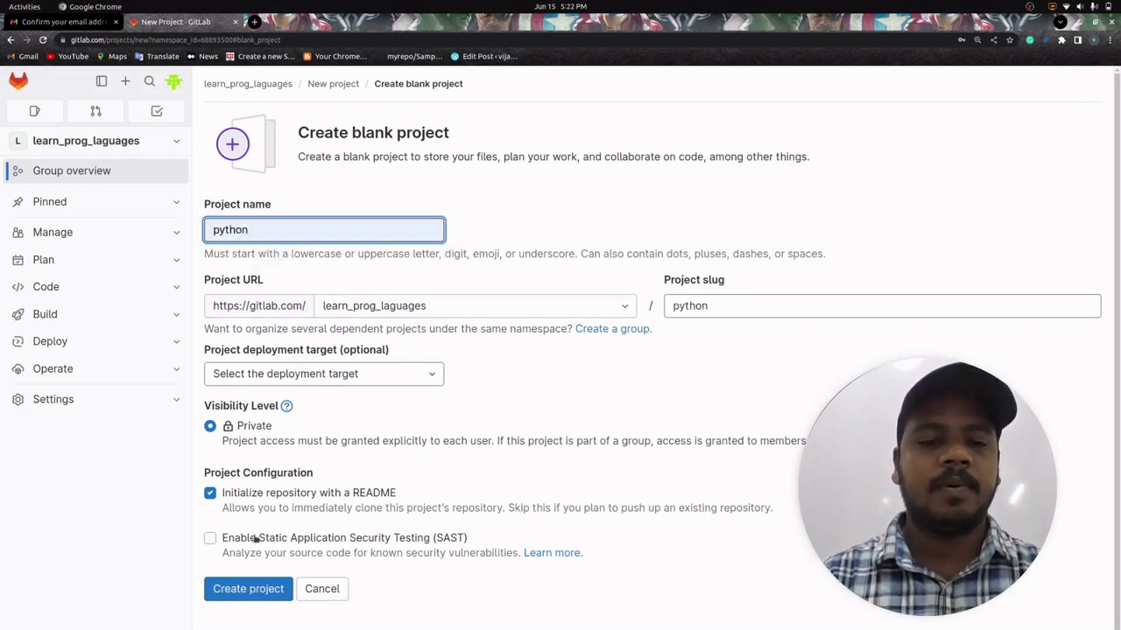
{"action": "left_click", "coordinate": [238, 595]}
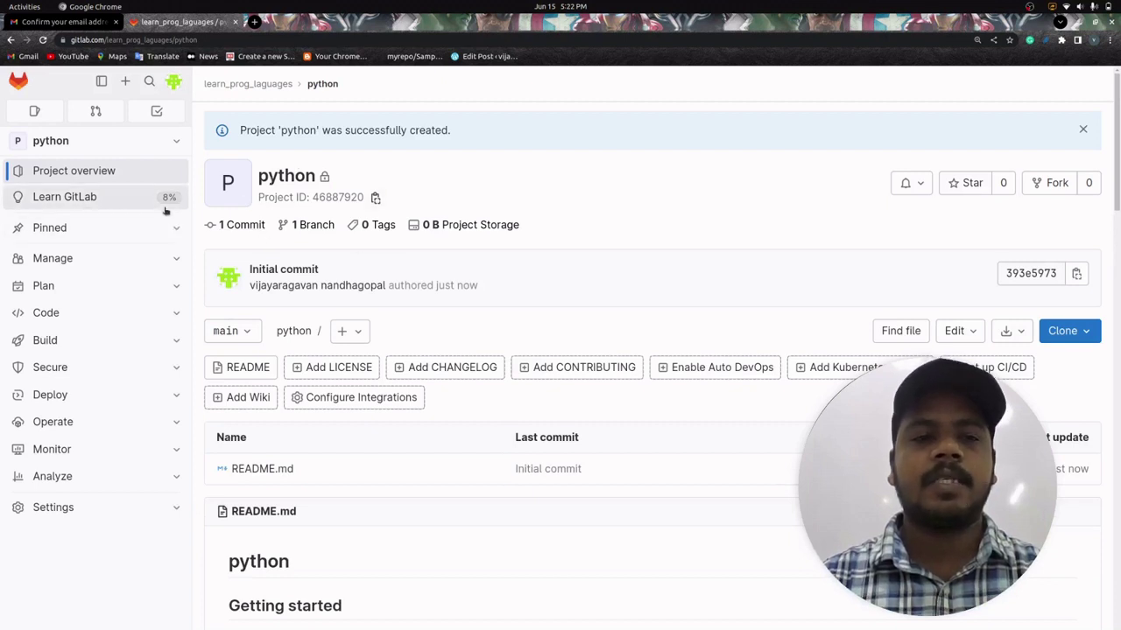
- Go back to the list of all groups and view the projects inside learn_prog_laguages
{"action": "left_click", "coordinate": [109, 147]}
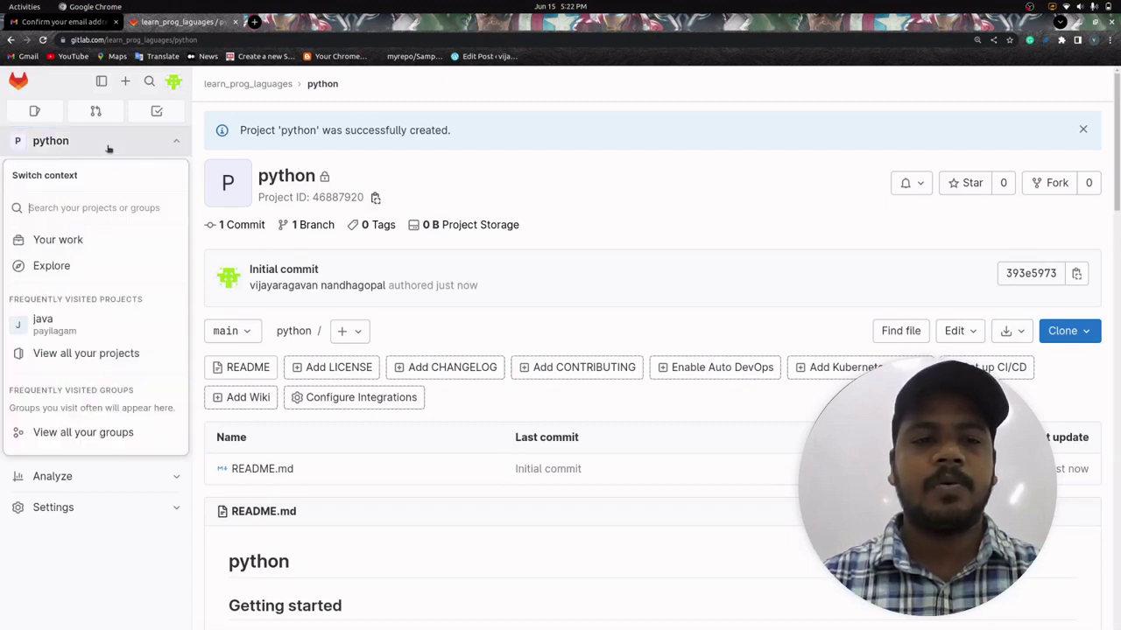
{"action": "left_click", "coordinate": [86, 427]}
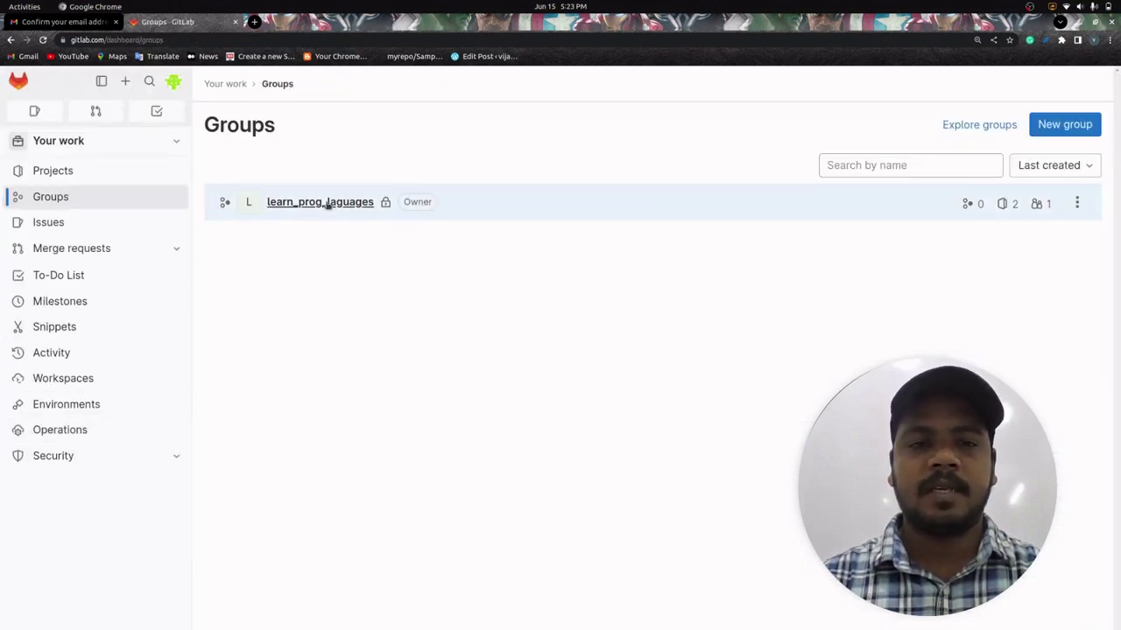
{"action": "left_click", "coordinate": [332, 203]}
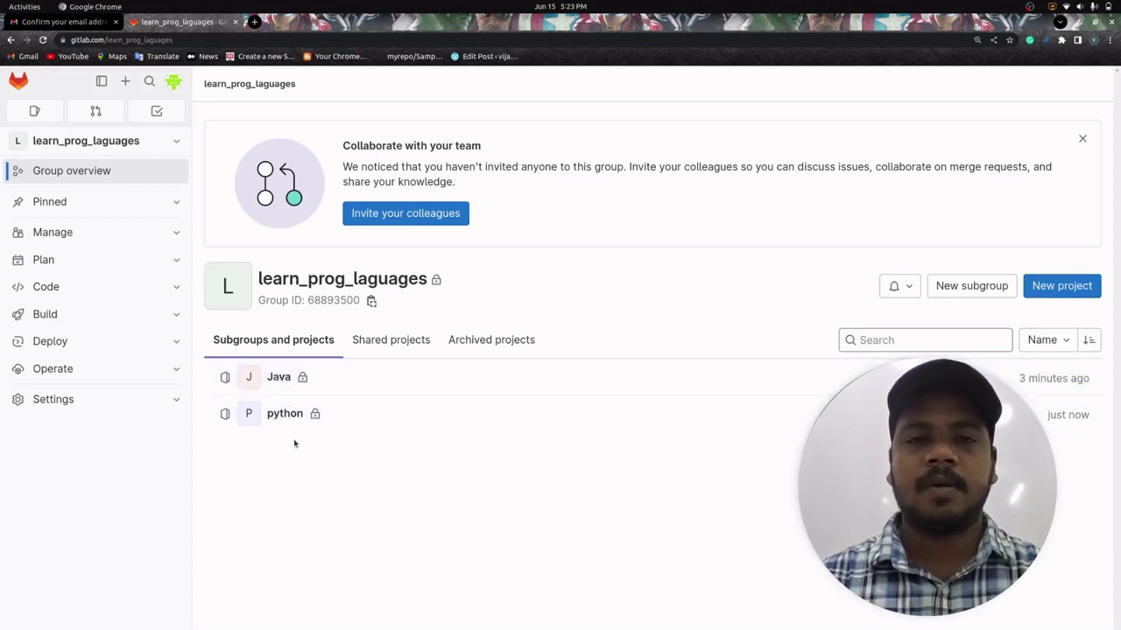
- Start a new top-level group in GitLab and name it payilagam
{"action": "left_click", "coordinate": [125, 81]}
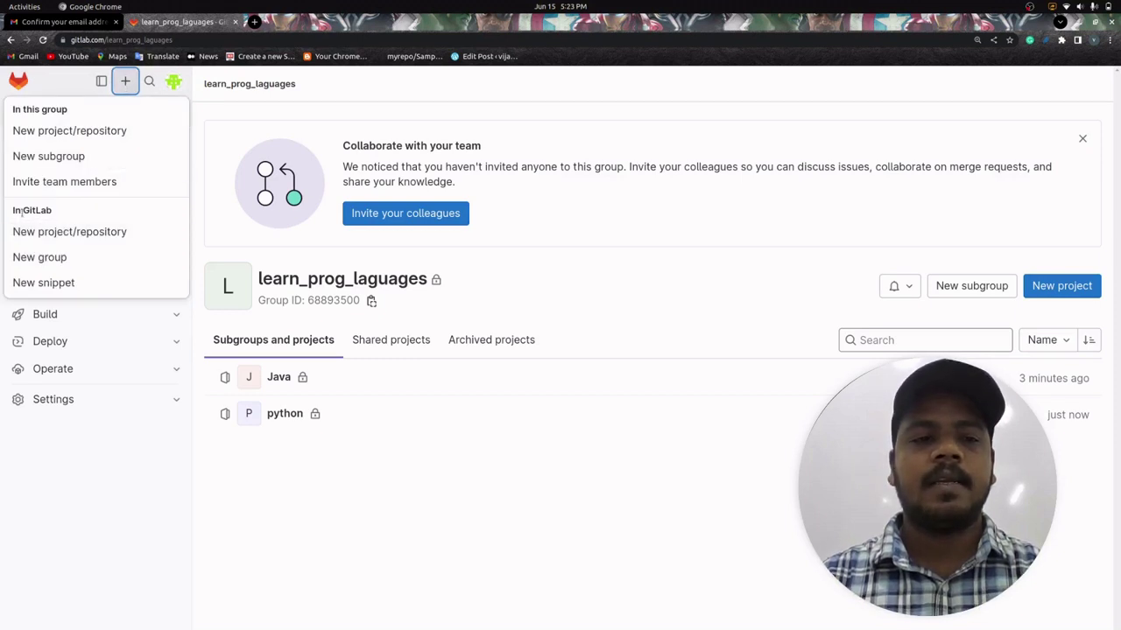
{"action": "left_click", "coordinate": [53, 261]}
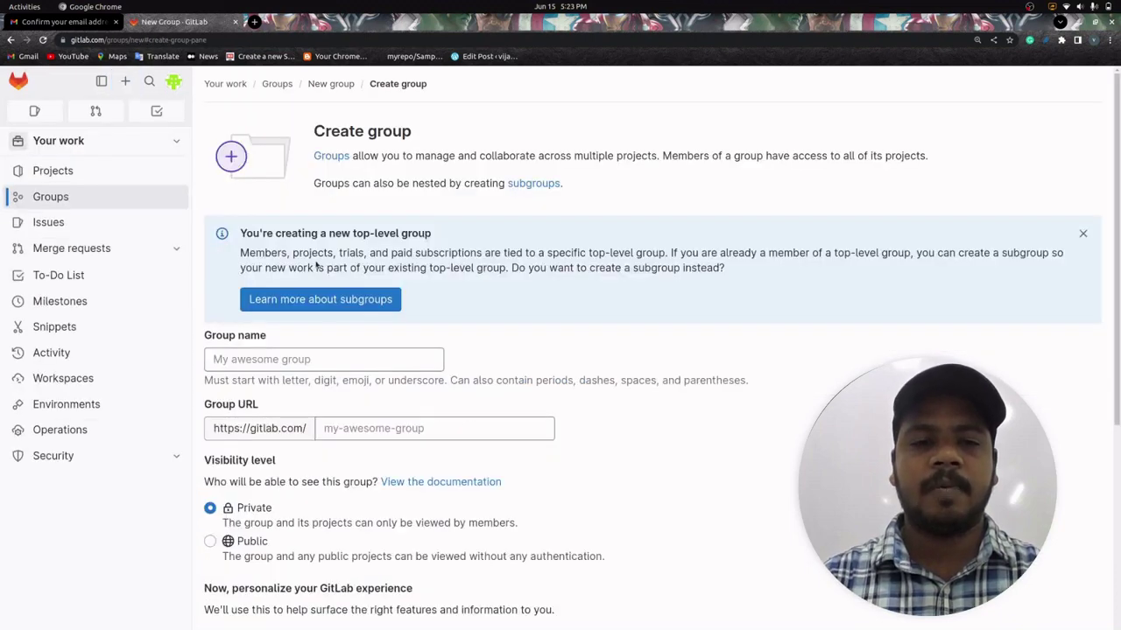
{"action": "left_click", "coordinate": [283, 360]}
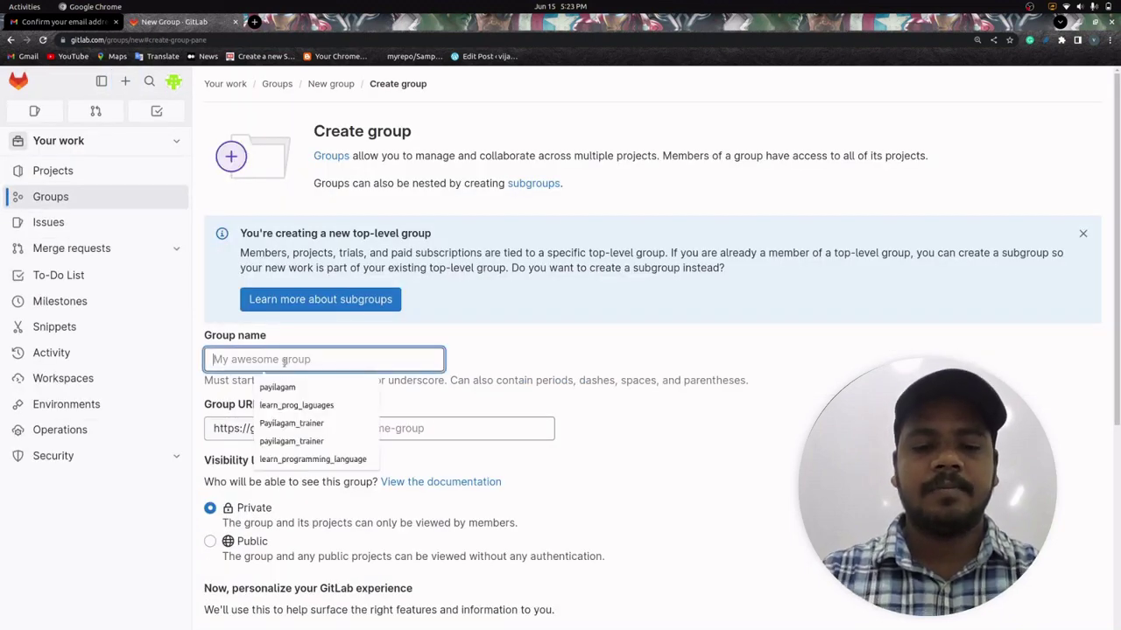
{"action": "type", "text": "payilagam"}
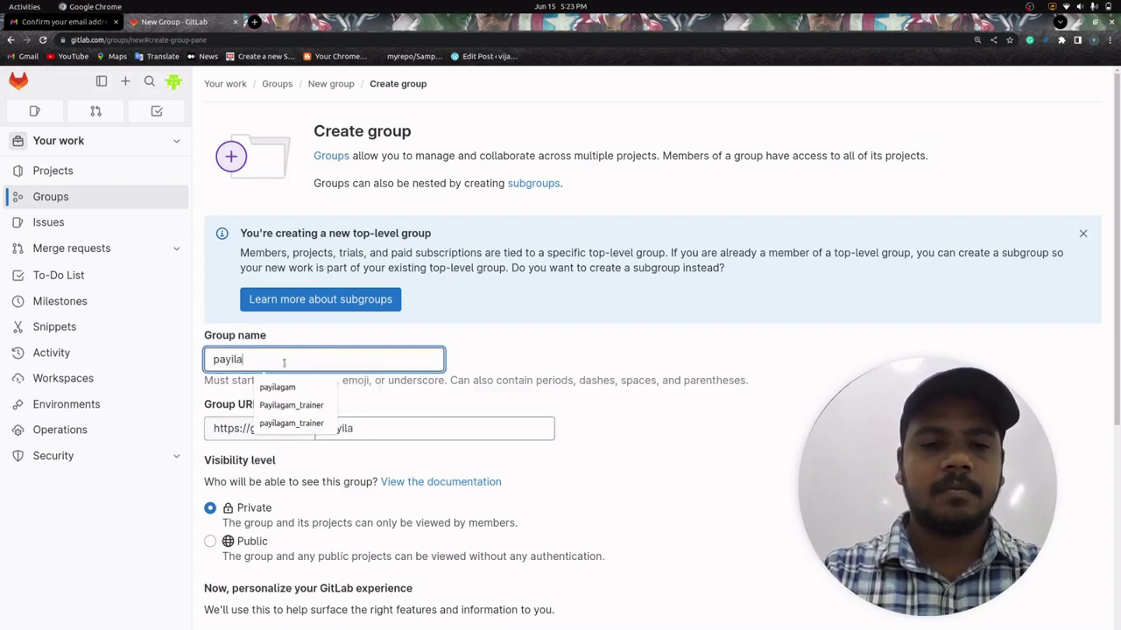
{"action": "left_click", "coordinate": [568, 329]}
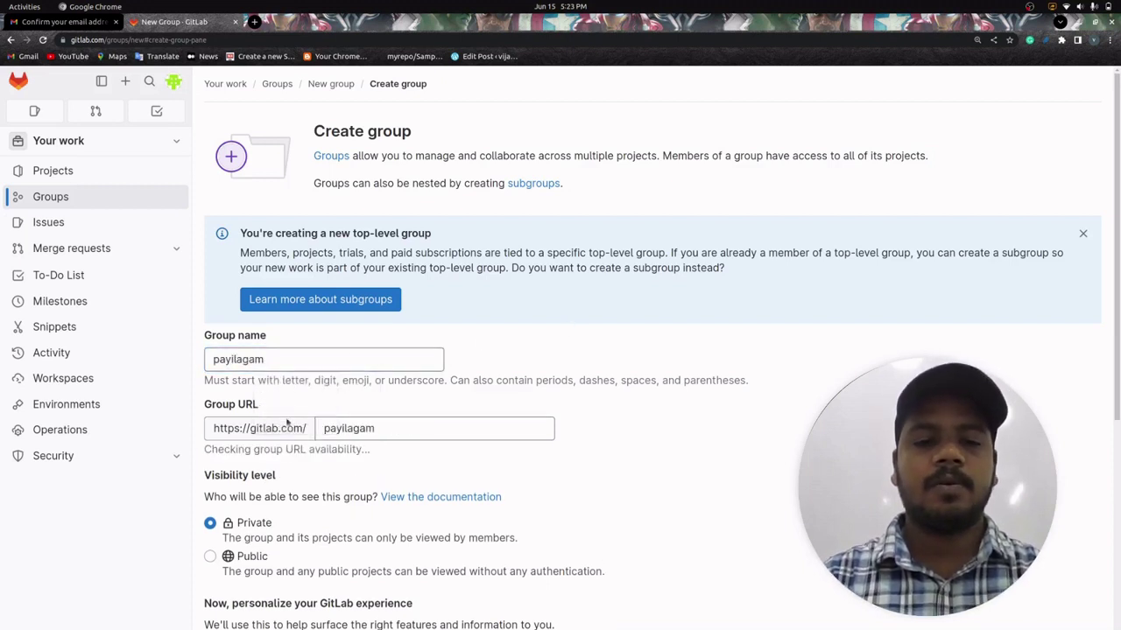
- Set the payilagam group's visibility to Public and its users to Just me, and create the group
{"action": "scroll", "coordinate": [371, 404], "scroll_direction": "down", "scroll_amount": 3}
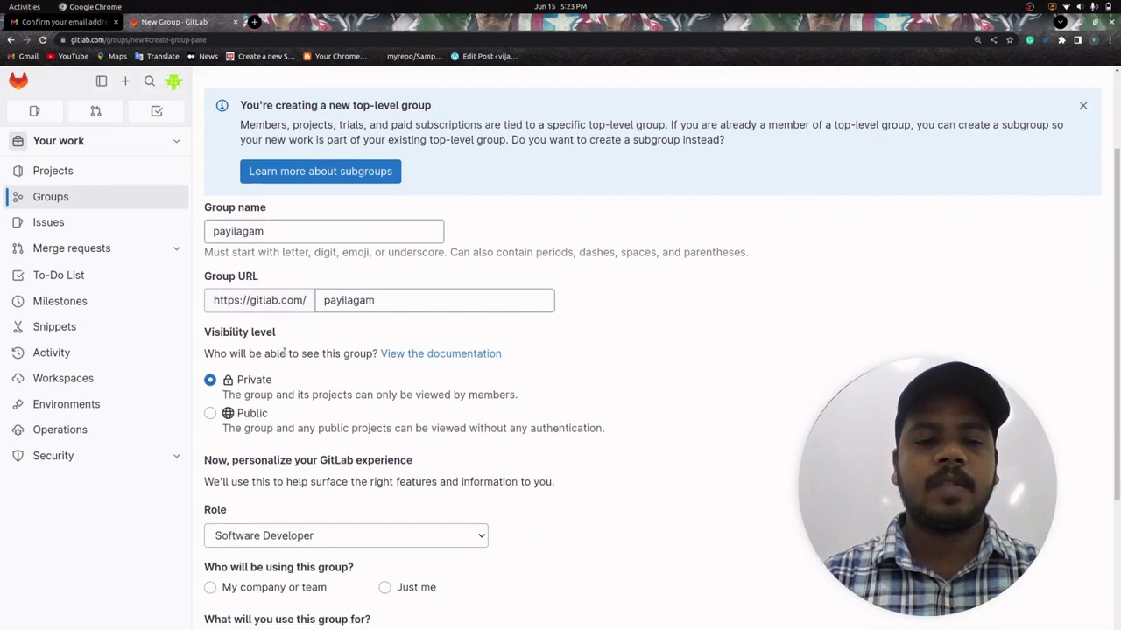
{"action": "left_click", "coordinate": [210, 414]}
{"action": "scroll", "coordinate": [322, 420], "scroll_direction": "down", "scroll_amount": 3}
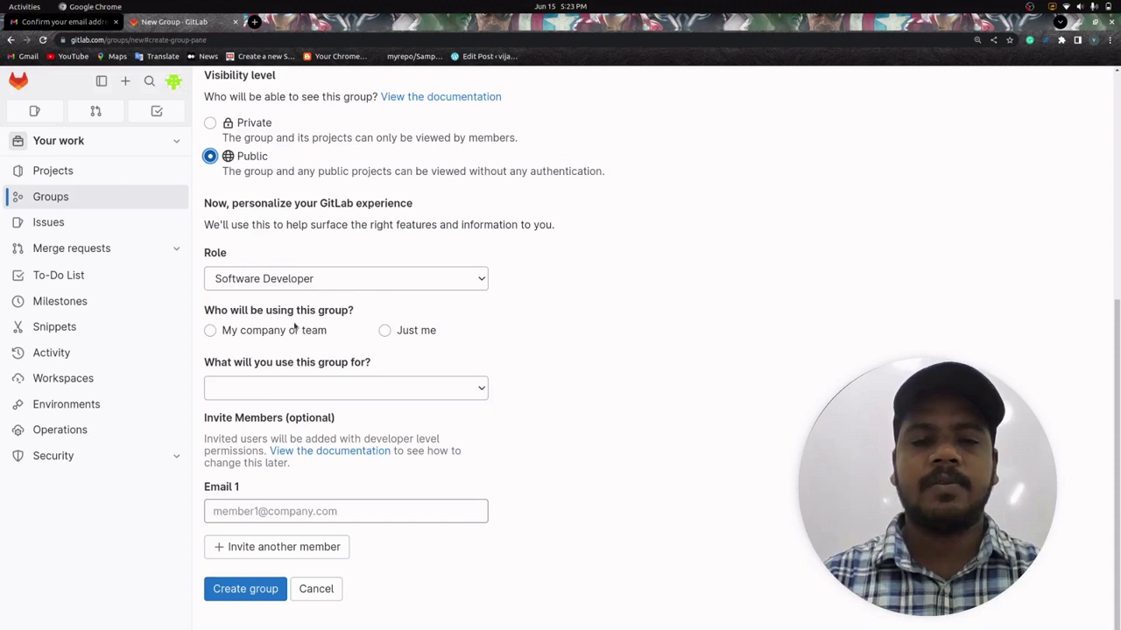
{"action": "left_click", "coordinate": [380, 337]}
{"action": "left_click", "coordinate": [392, 334]}
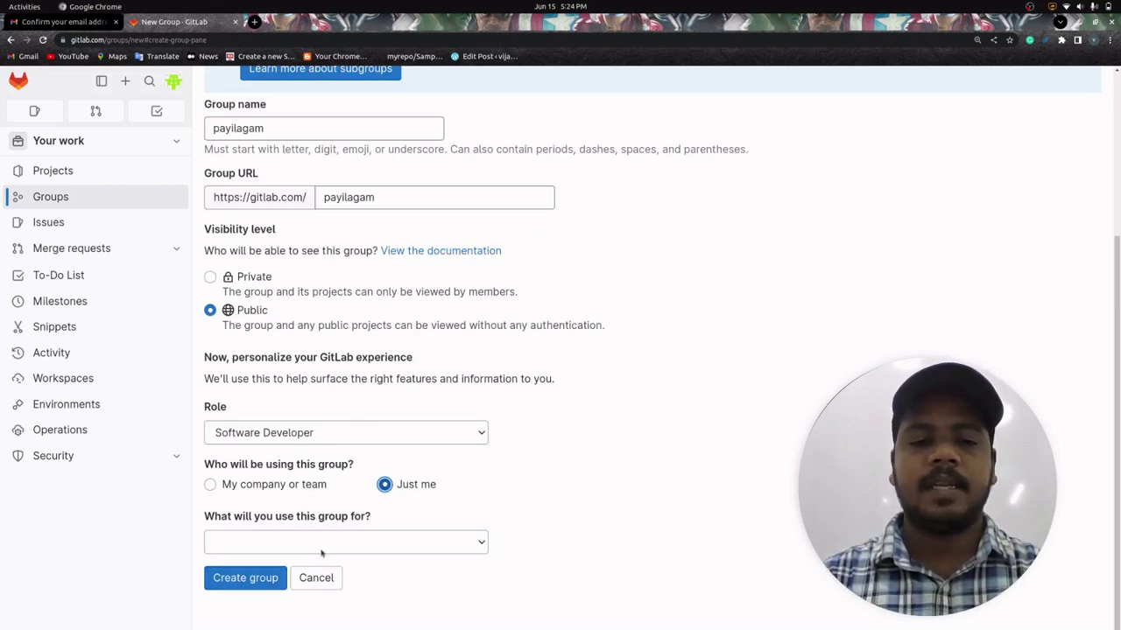
{"action": "left_click", "coordinate": [253, 582]}
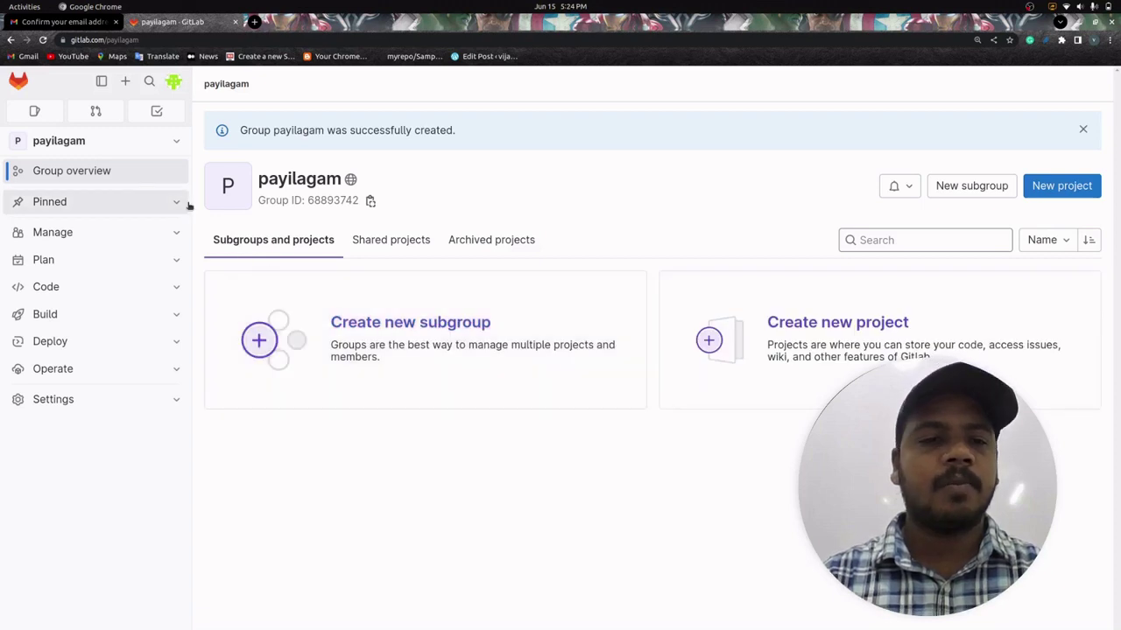
- View the list of all groups again and open learn_prog_laguages from it
{"action": "left_click", "coordinate": [70, 145]}
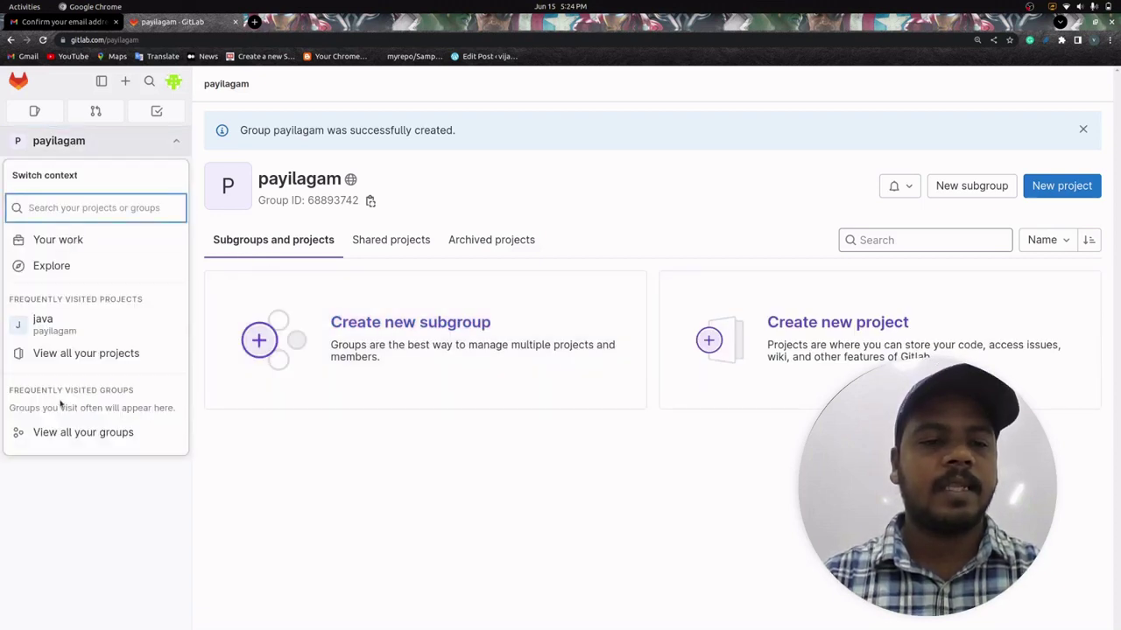
{"action": "left_click", "coordinate": [66, 433]}
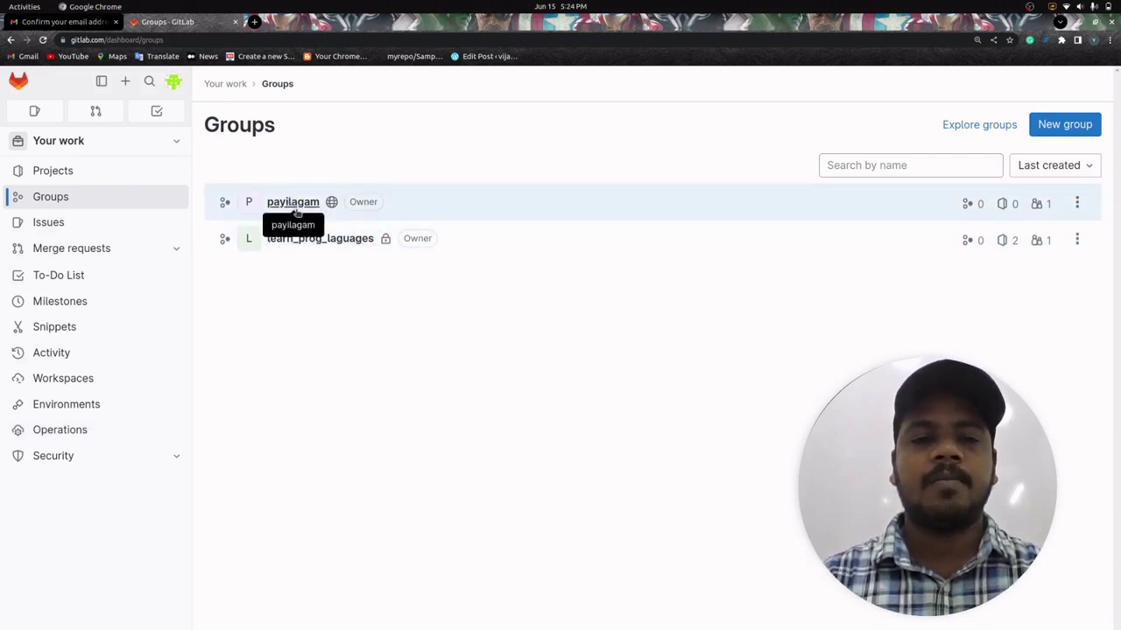
{"action": "left_click", "coordinate": [368, 247]}
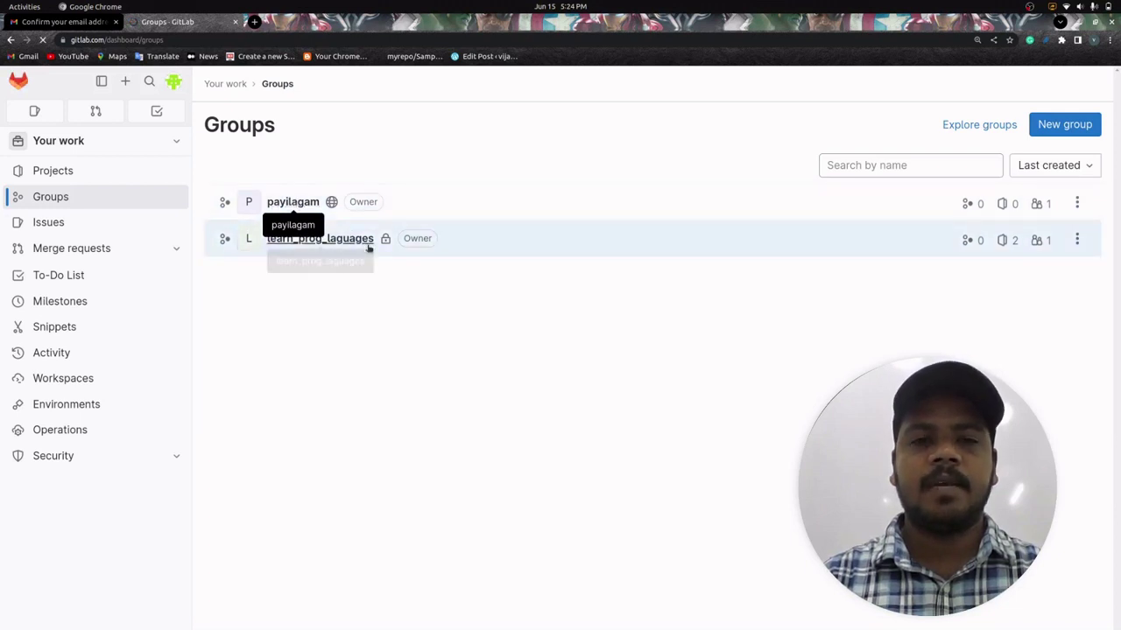